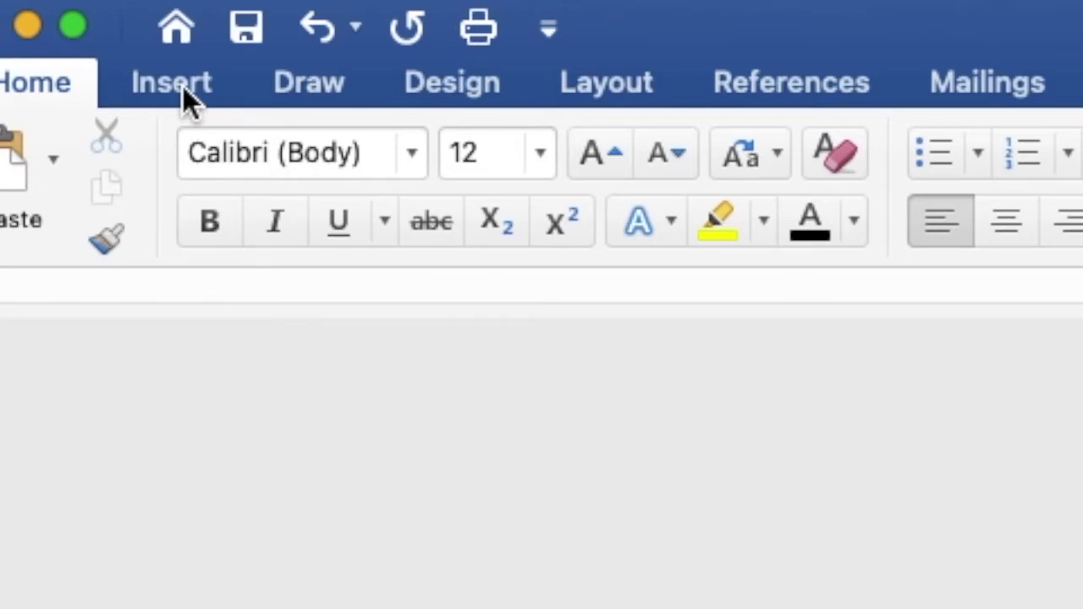
# Insert lavender flowers.jpeg from the Desktop's lavender folder into the blank document
pyautogui.click(38, 17)
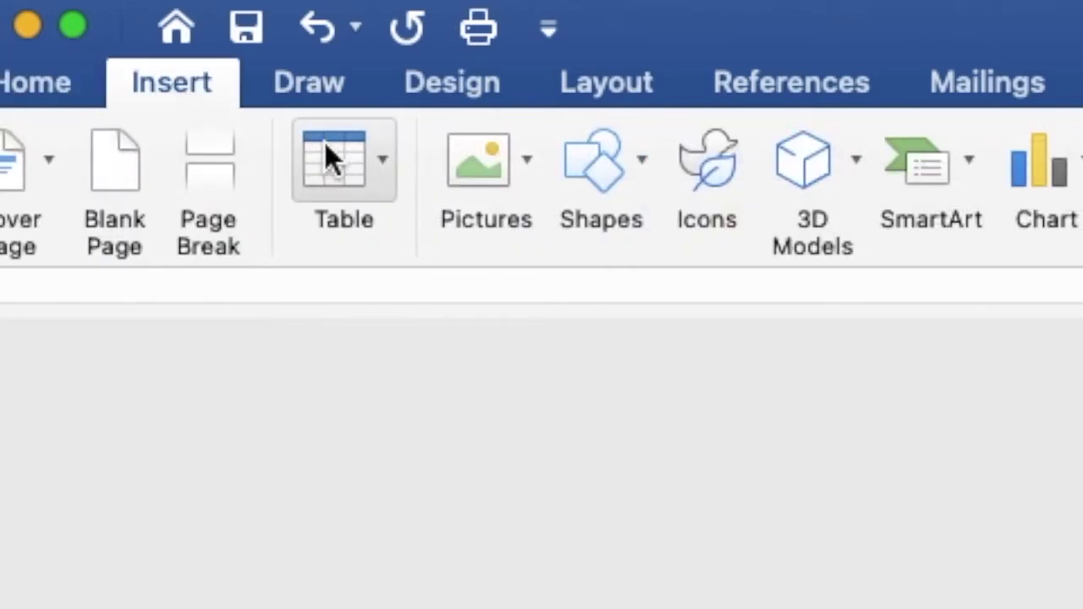
pyautogui.click(489, 178)
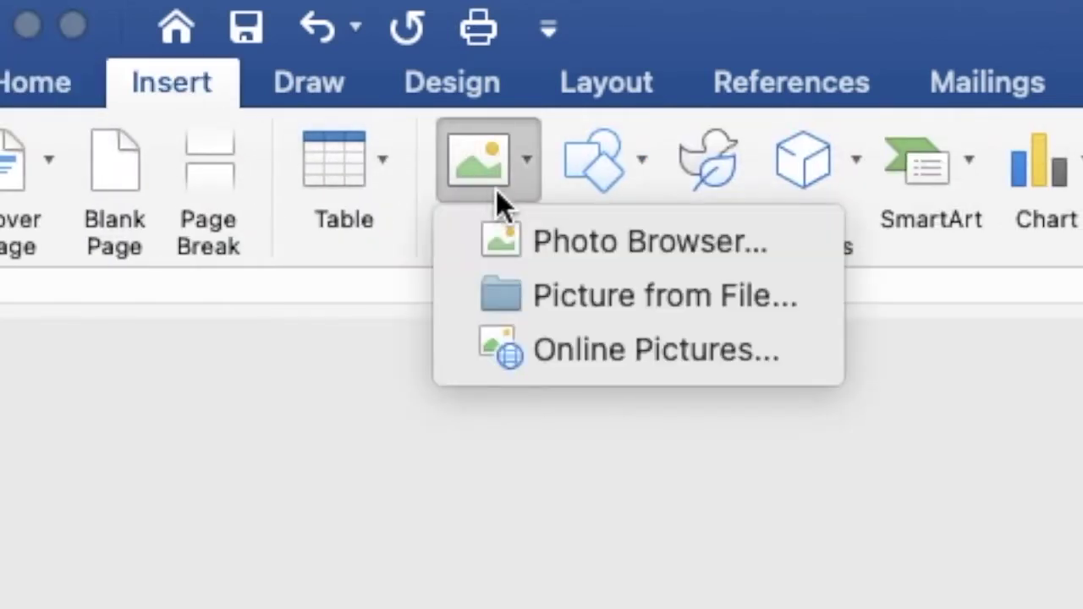
pyautogui.click(557, 296)
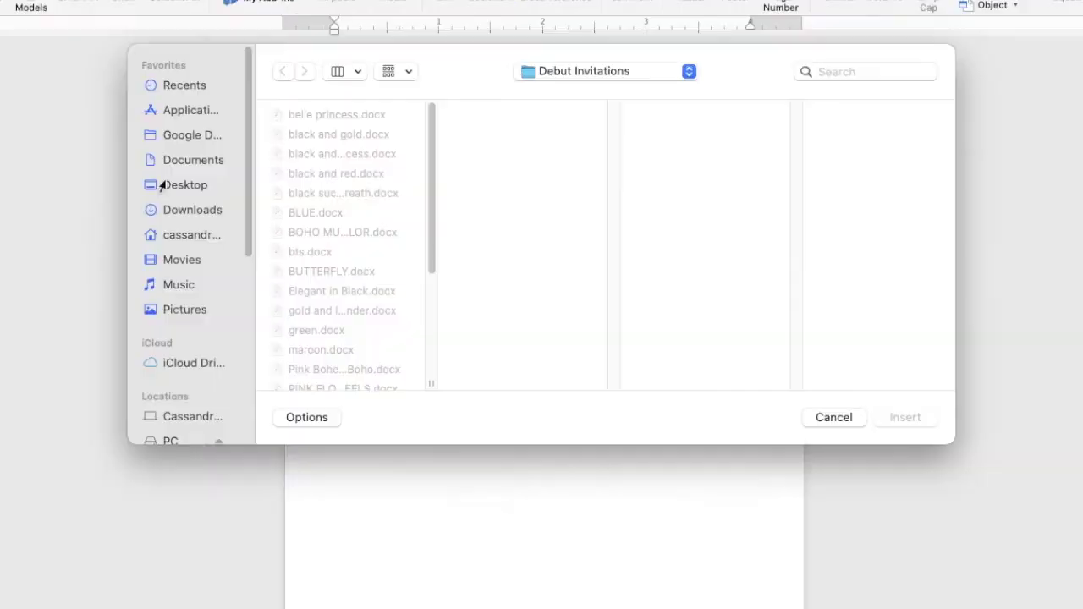
pyautogui.click(293, 174)
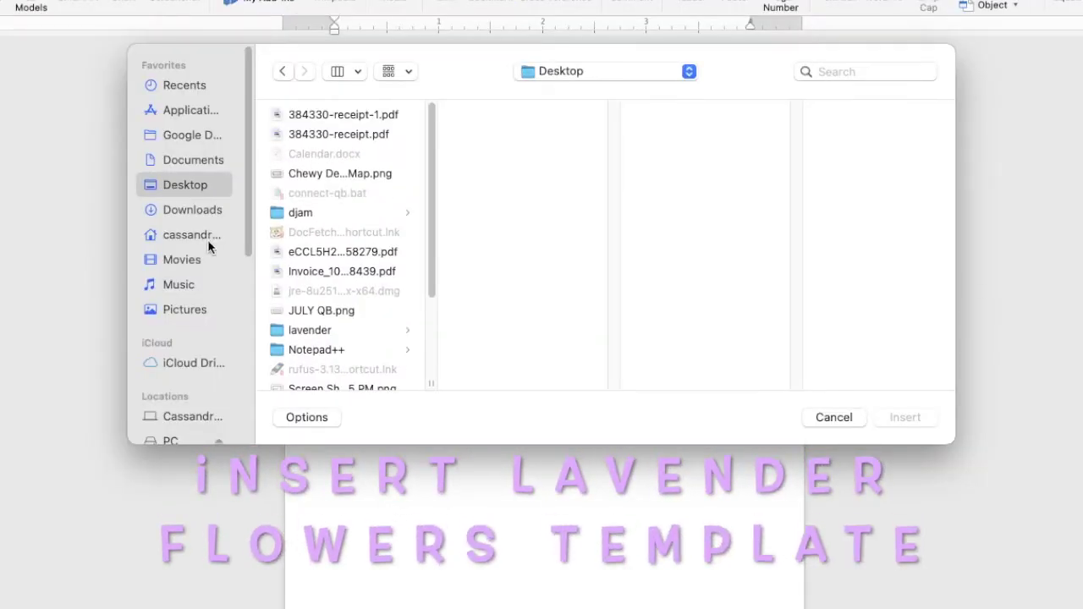
pyautogui.click(307, 330)
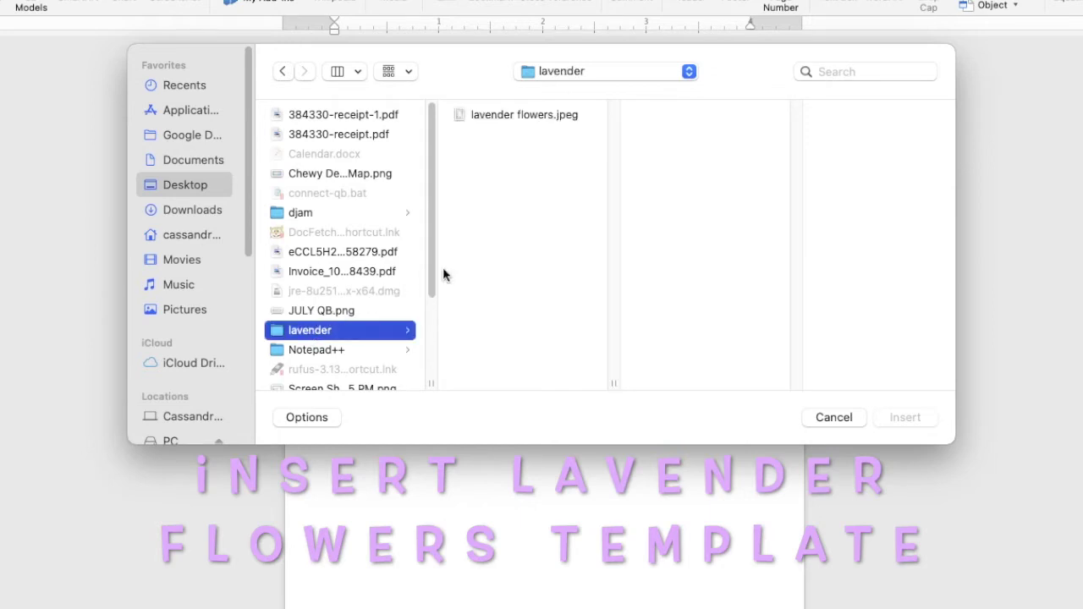
pyautogui.click(534, 118)
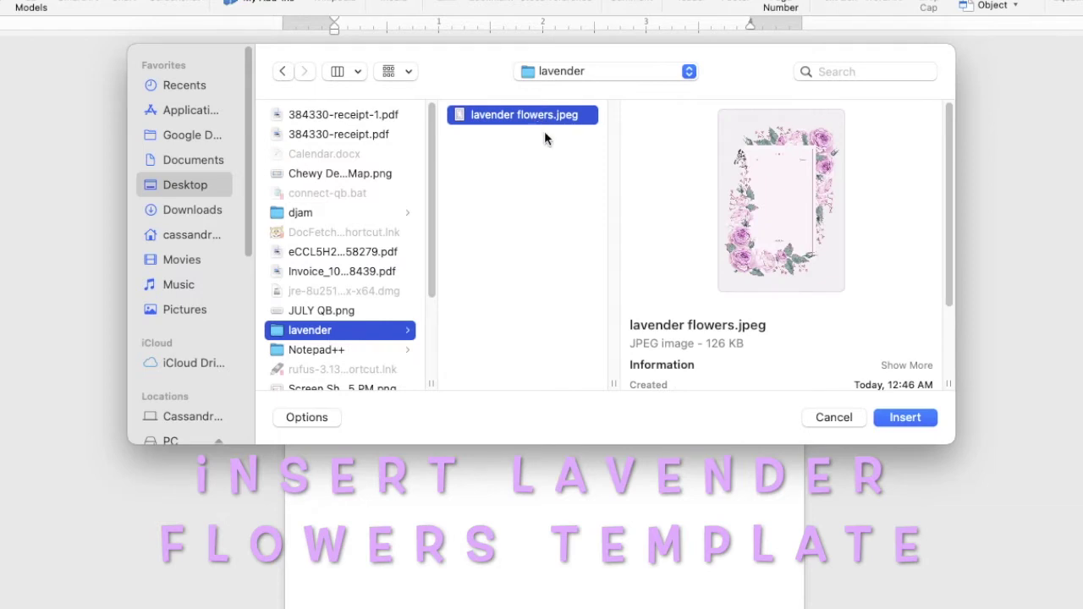
pyautogui.click(903, 418)
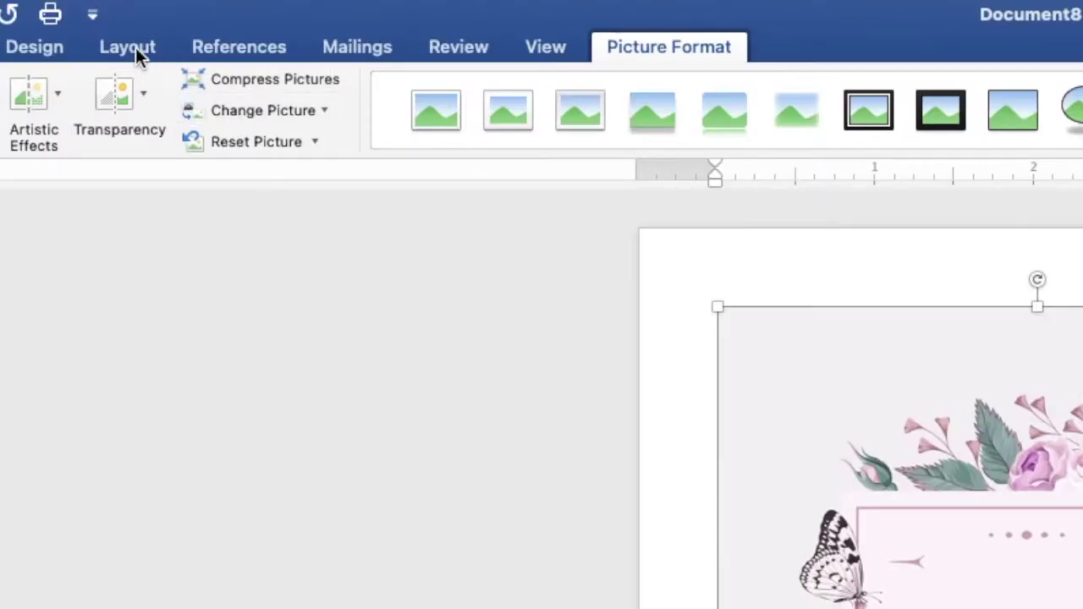
# Set the floral picture's text wrapping to Behind Text
pyautogui.click(154, 16)
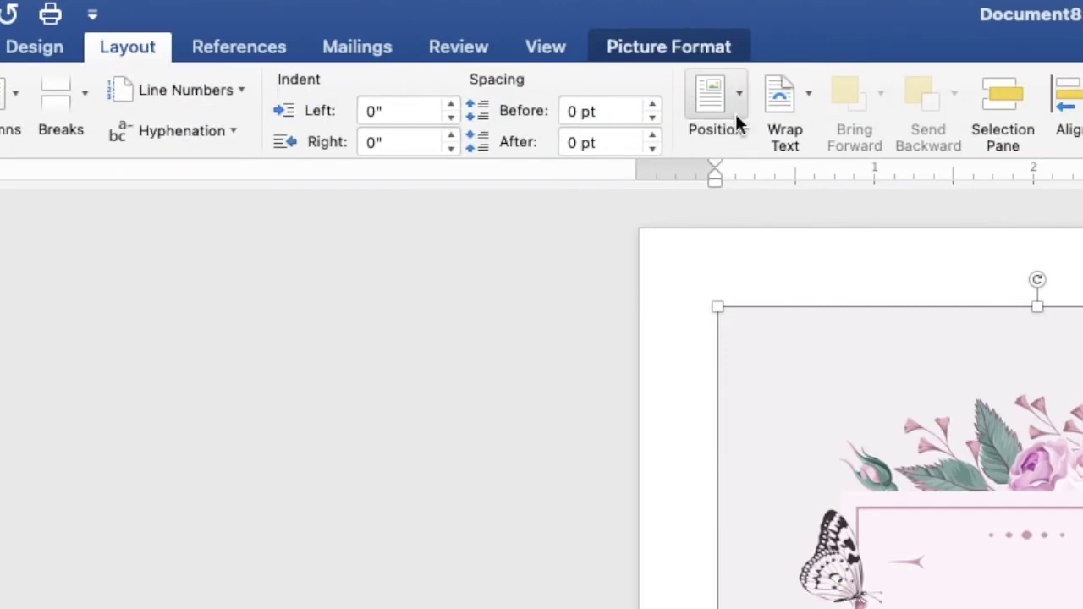
pyautogui.click(791, 92)
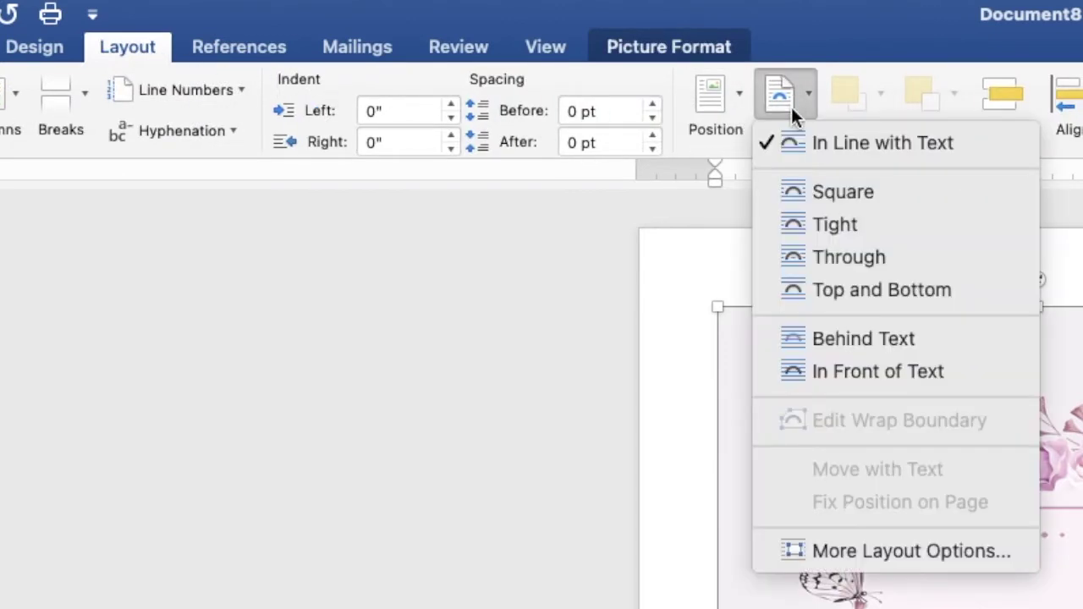
pyautogui.click(842, 335)
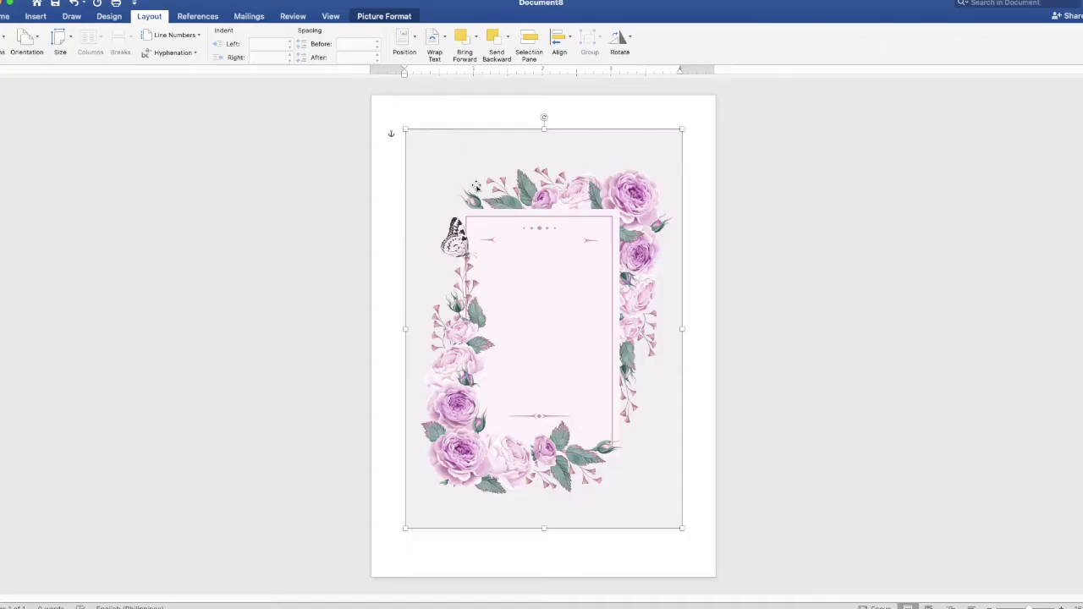
# Move the picture to the top-left and enlarge it to 5.1 × 7.37 inches to fill the page
pyautogui.moveTo(488, 201); pyautogui.dragTo(441, 142)
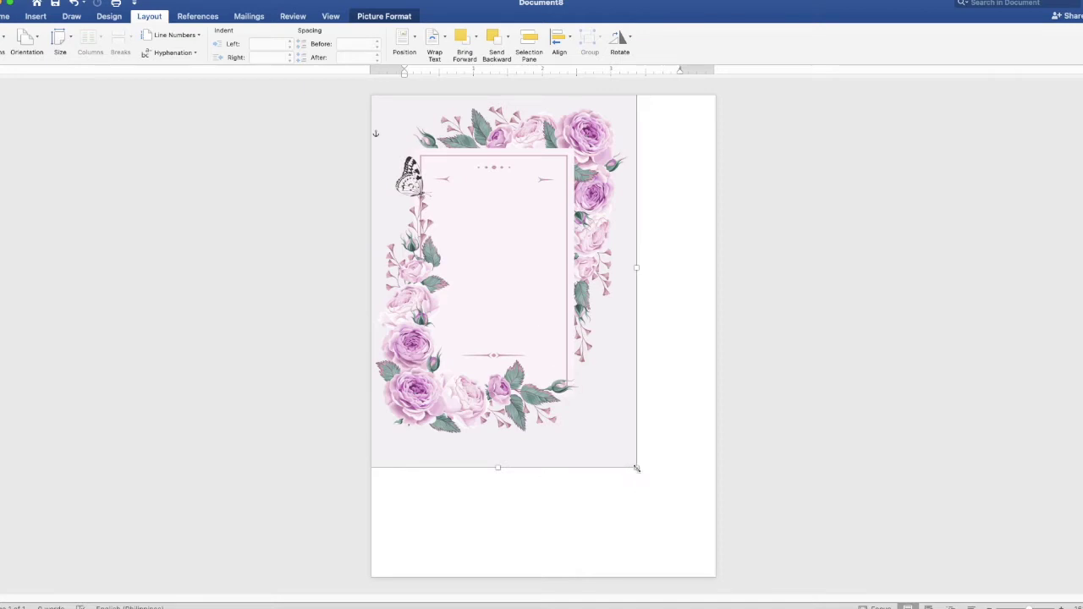
pyautogui.moveTo(637, 468); pyautogui.dragTo(728, 598)
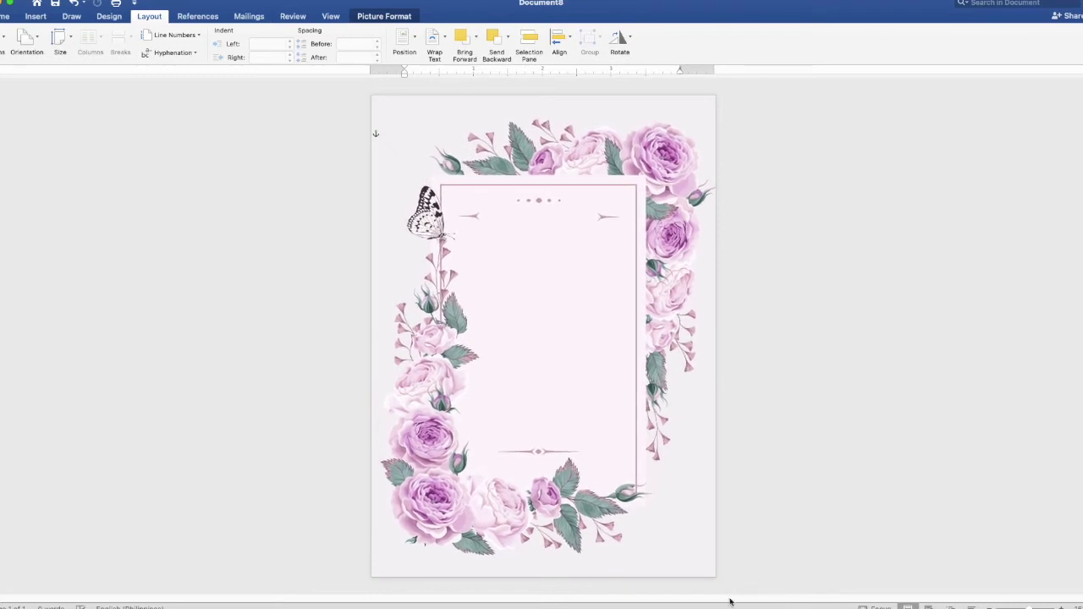
pyautogui.moveTo(658, 492); pyautogui.dragTo(655, 491)
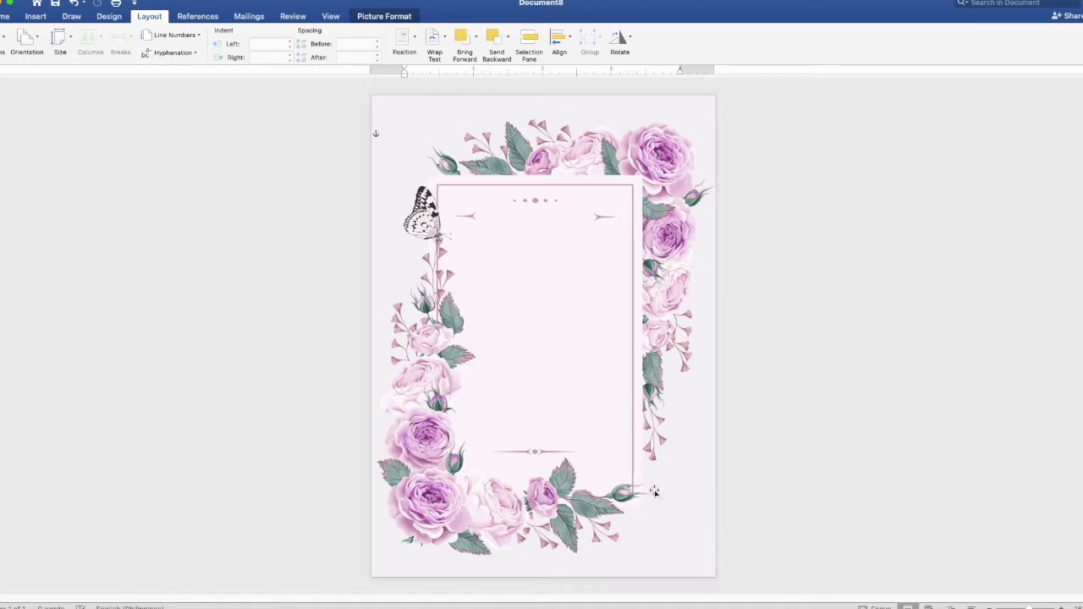
pyautogui.click(981, 430)
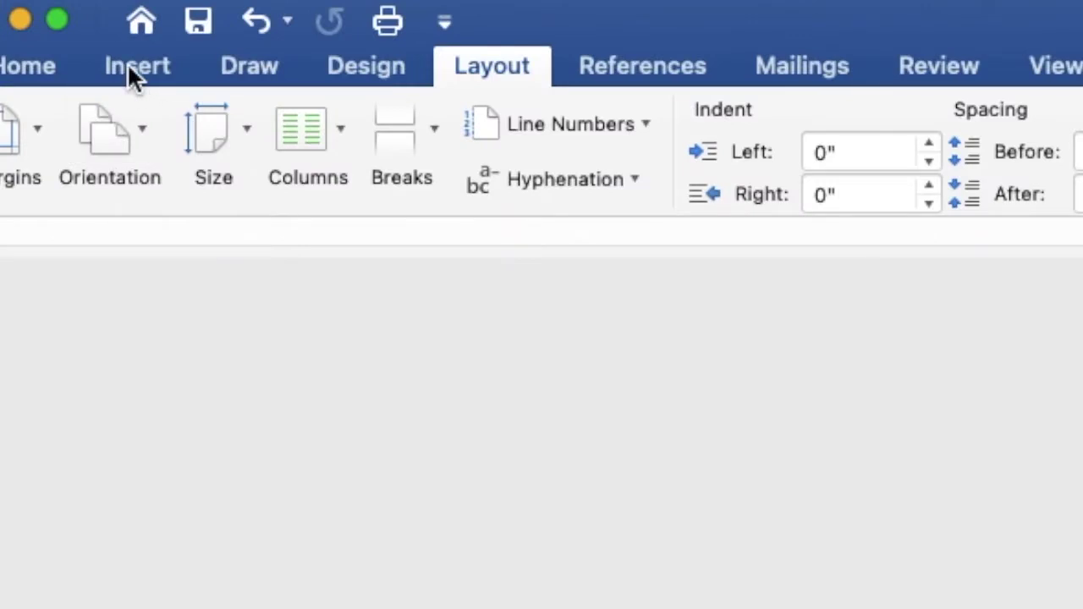
# Draw a 3.11 × 3.88 inch rectangle over the frame's centre and add text to it
pyautogui.click(33, 16)
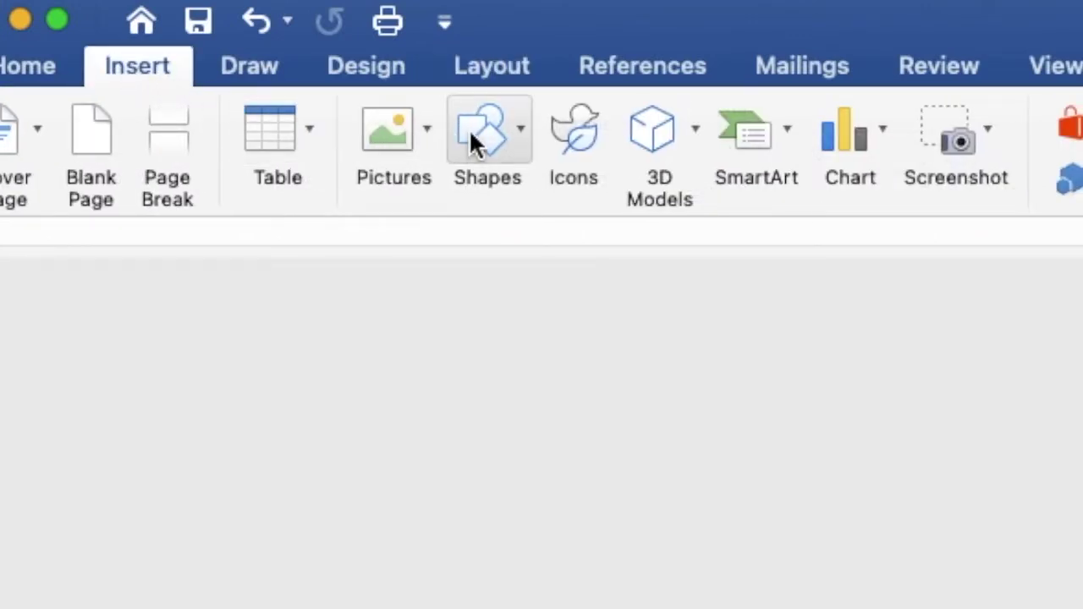
pyautogui.click(470, 129)
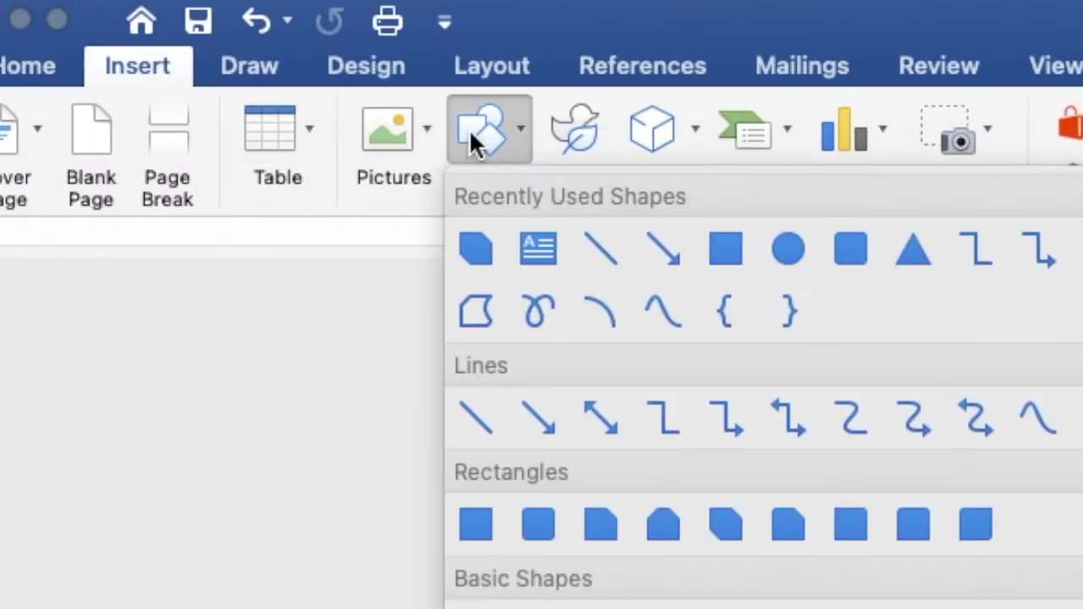
pyautogui.click(726, 254)
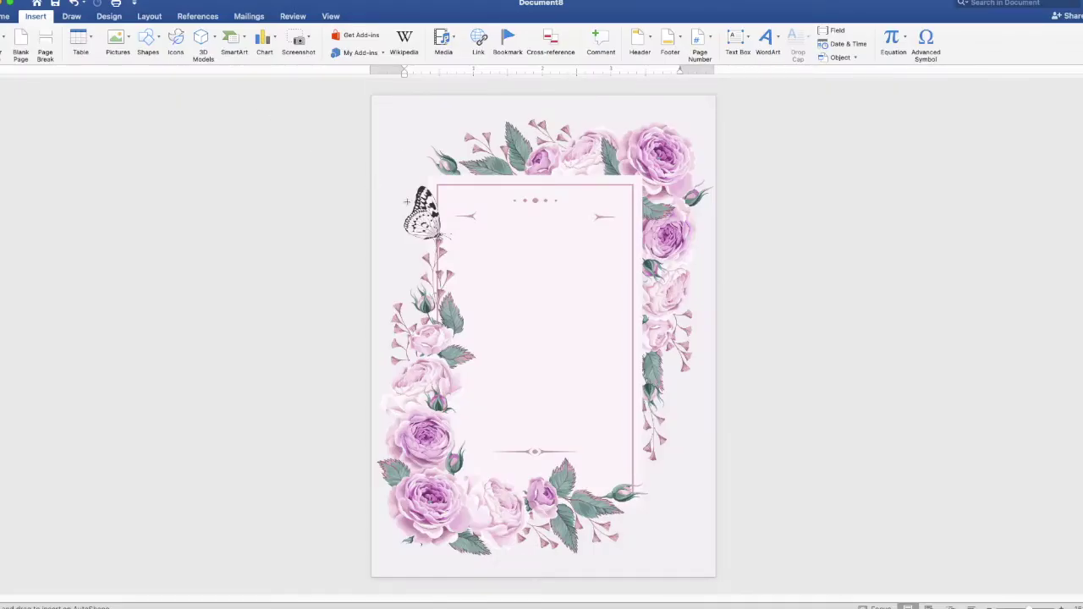
pyautogui.moveTo(449, 218); pyautogui.dragTo(665, 486)
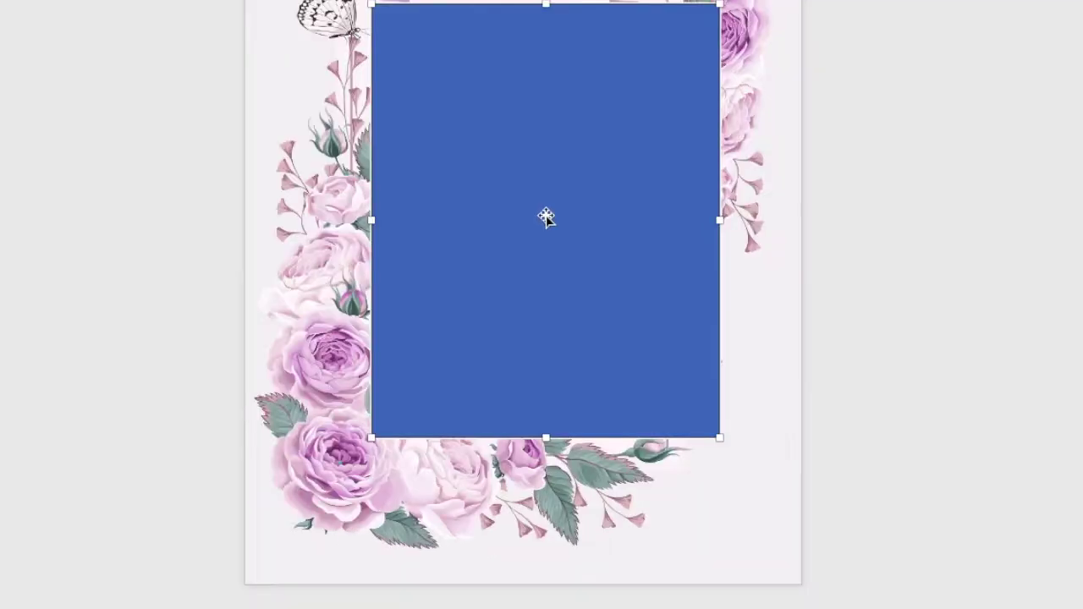
pyautogui.rightClick(546, 217)
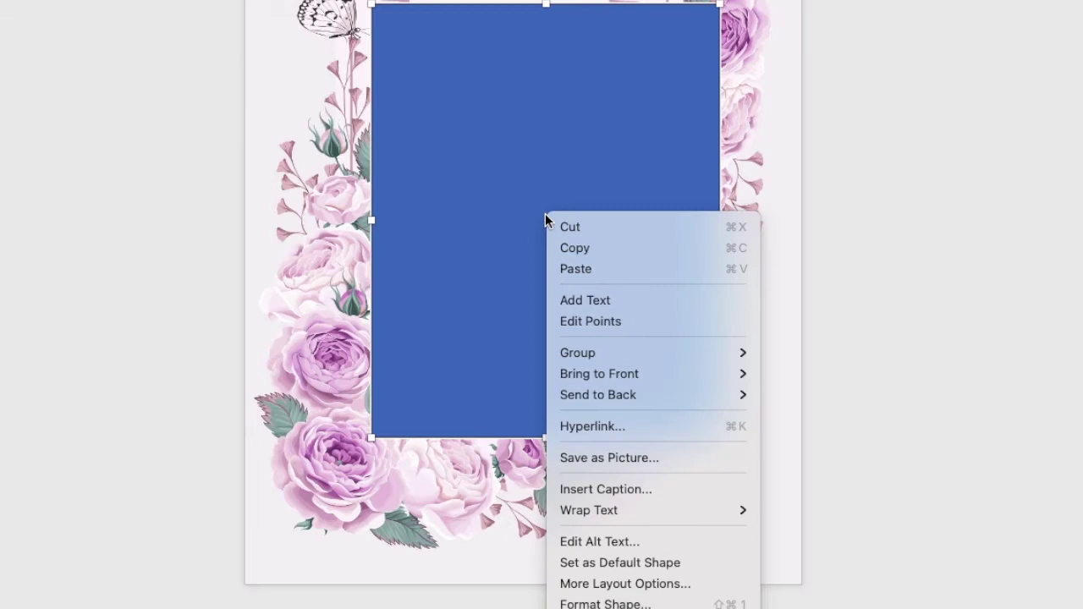
pyautogui.click(580, 302)
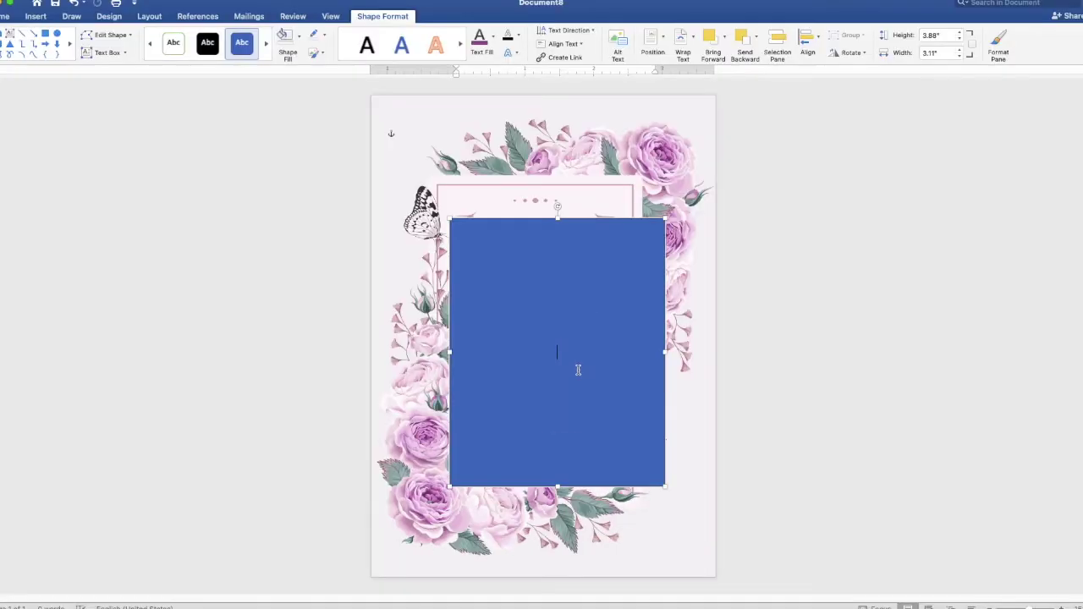
# Complete the heading 'TOGETHER WITH THEIR FAMILIES' and start a new line below it
pyautogui.scroll(1, 578, 370)
pyautogui.scroll(2, 579, 370)
pyautogui.scroll(2, 578, 370)
pyautogui.scroll(2, 578, 370)
pyautogui.scroll(2, 578, 370)
pyautogui.scroll(2, 579, 370)
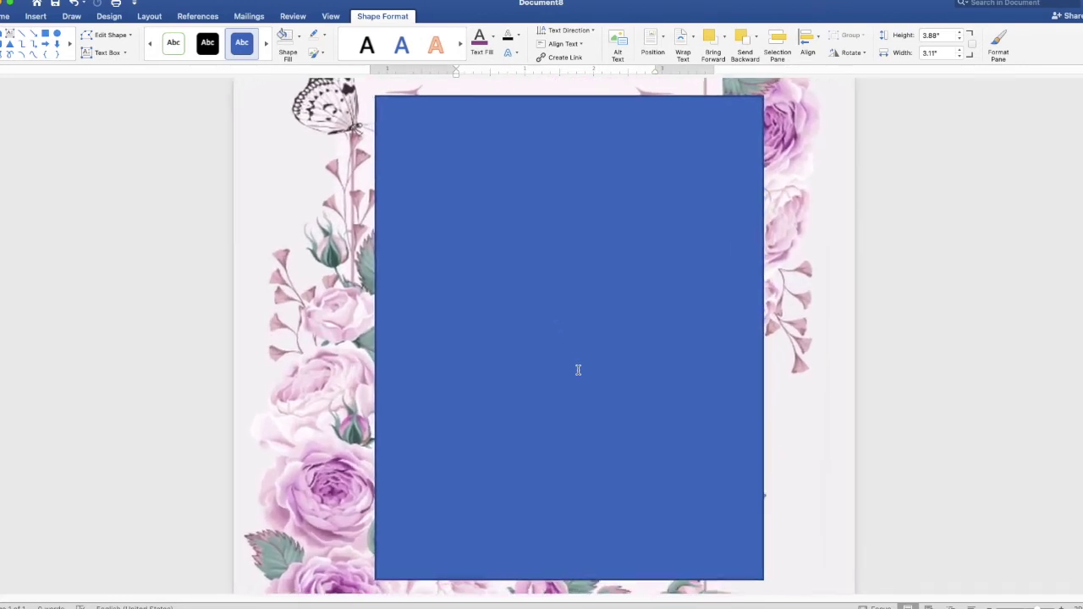
pyautogui.scroll(2, 578, 370)
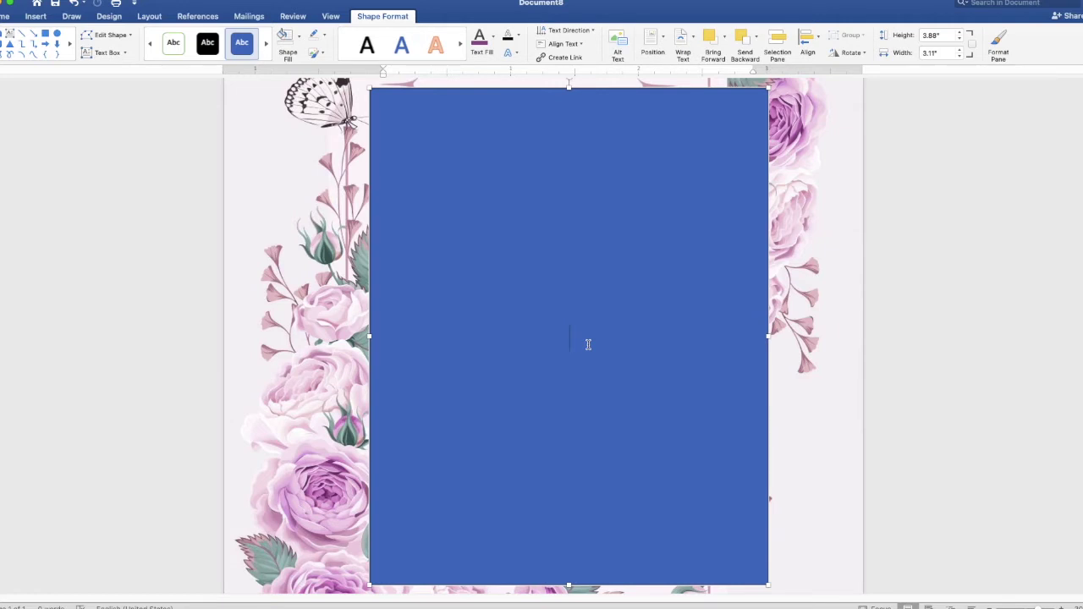
pyautogui.write('TOGETHER WITH ')
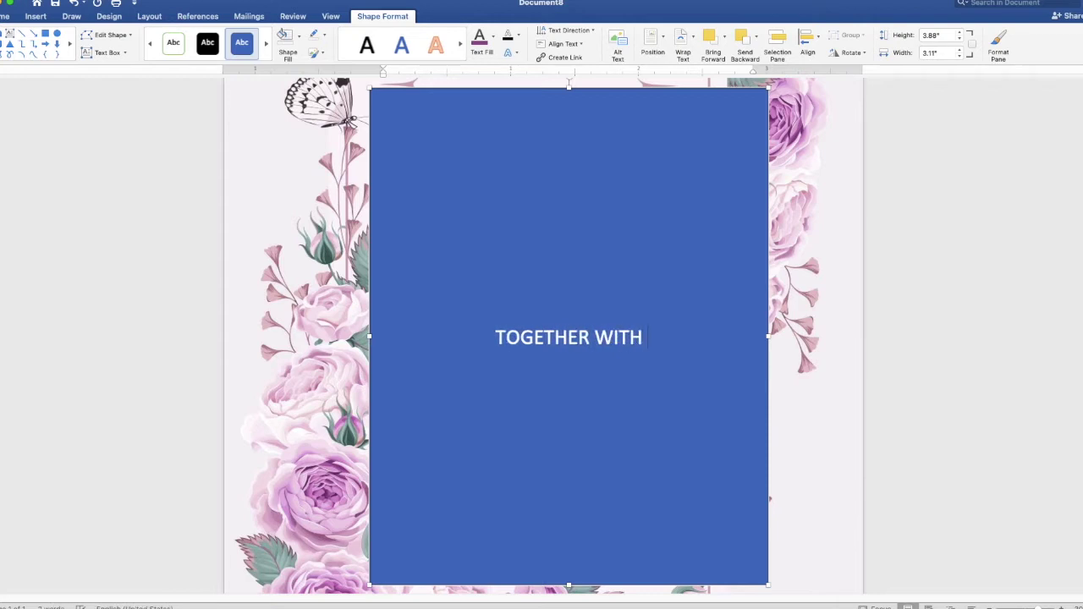
pyautogui.write('THEIR FAMILIES')
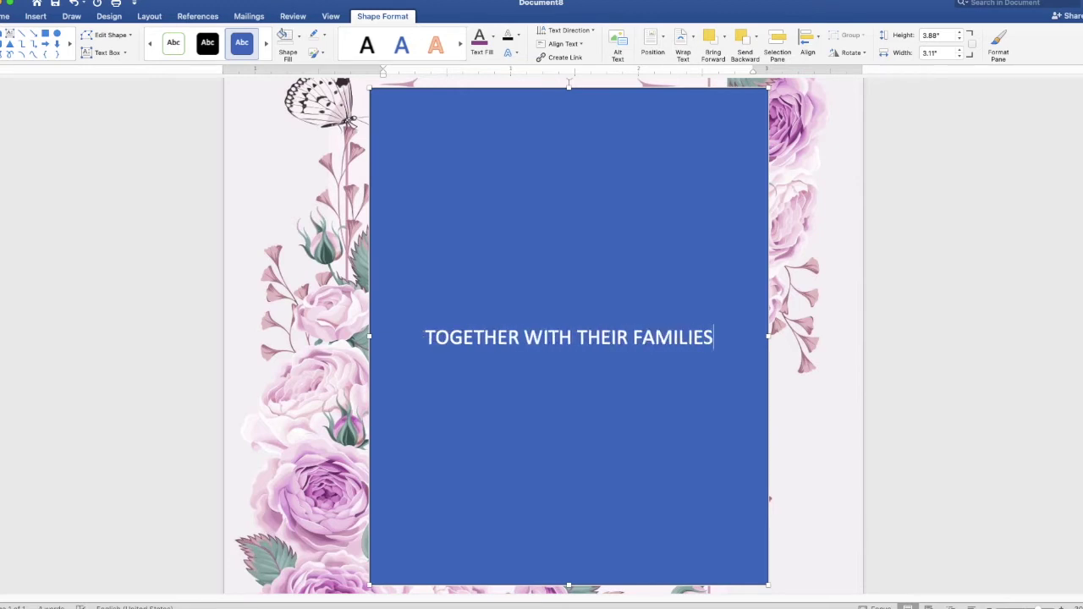
pyautogui.press('Return')
pyautogui.press('Return')
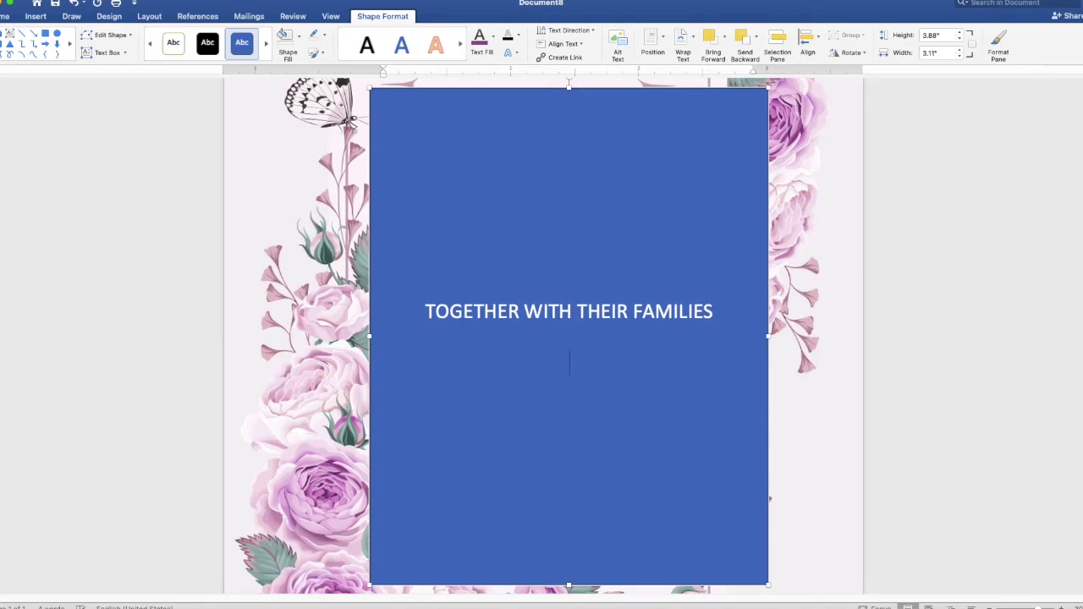
# Type the groom's name with a capital K, 'AND', and the bride's name on separate lines
pyautogui.write('k')
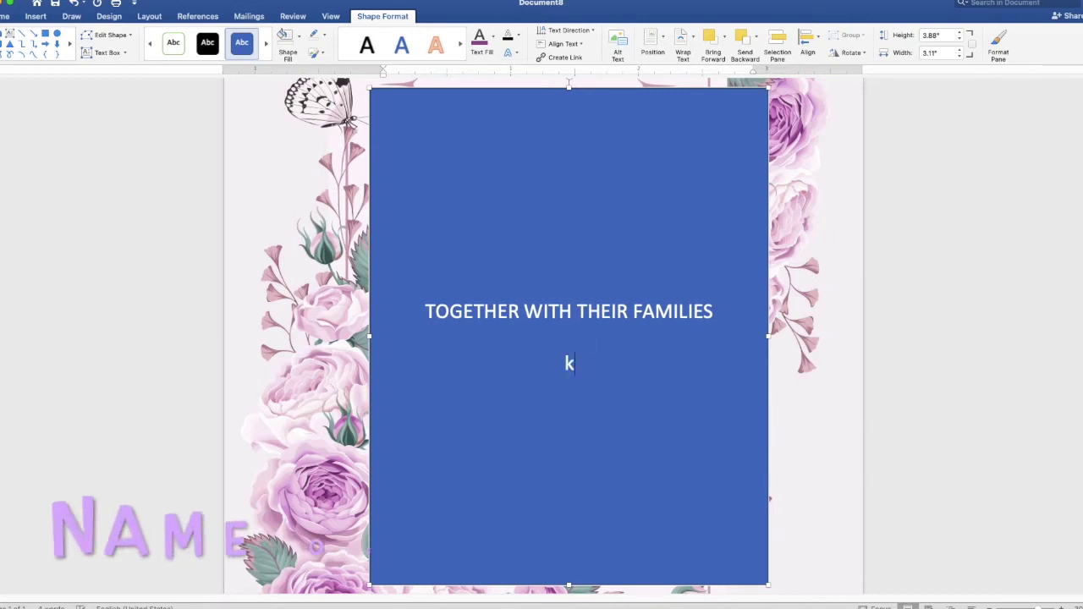
pyautogui.write('en Aquino')
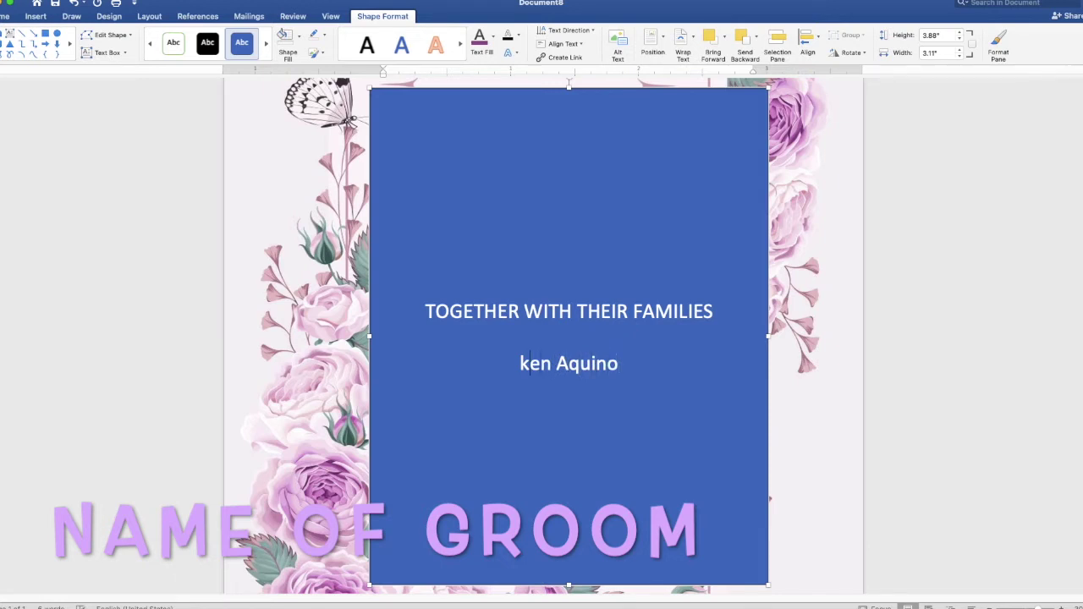
pyautogui.hotkey('shift', 'Left')
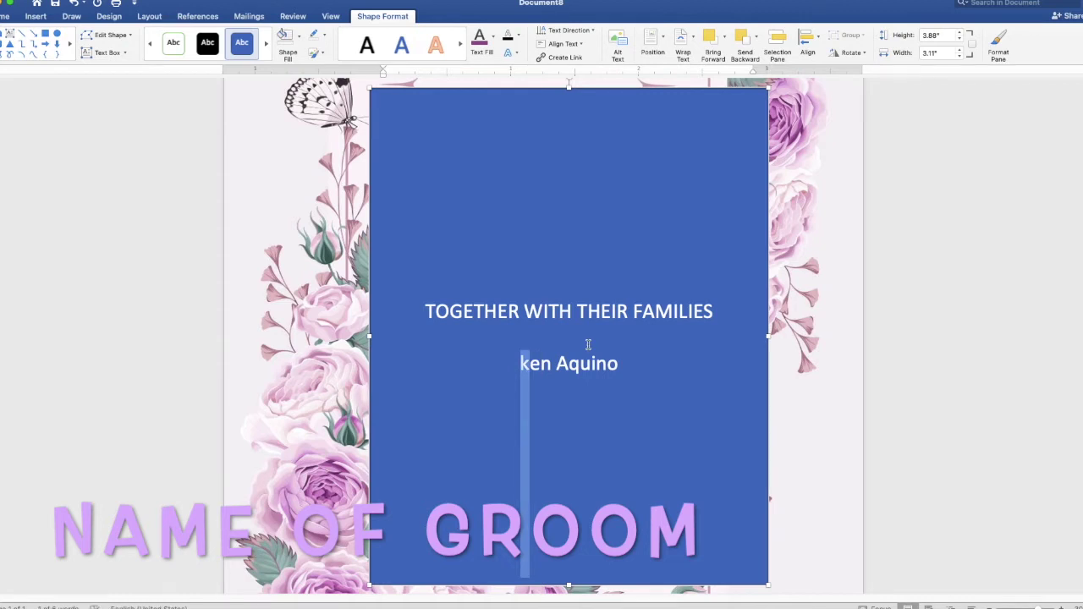
pyautogui.write('K')
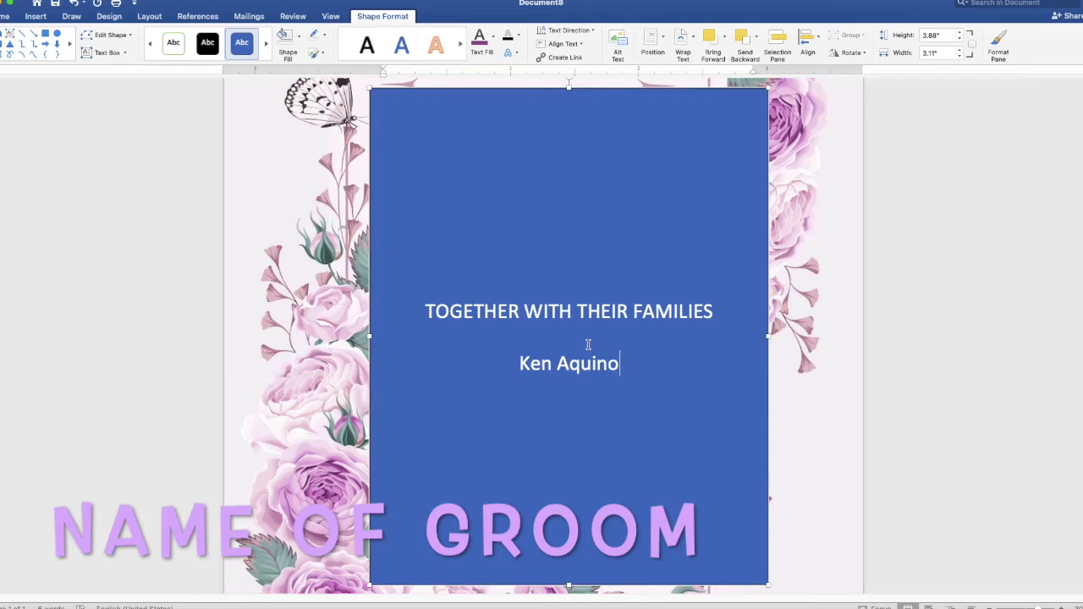
pyautogui.press('Return')
pyautogui.write('AND')
pyautogui.press('Return')
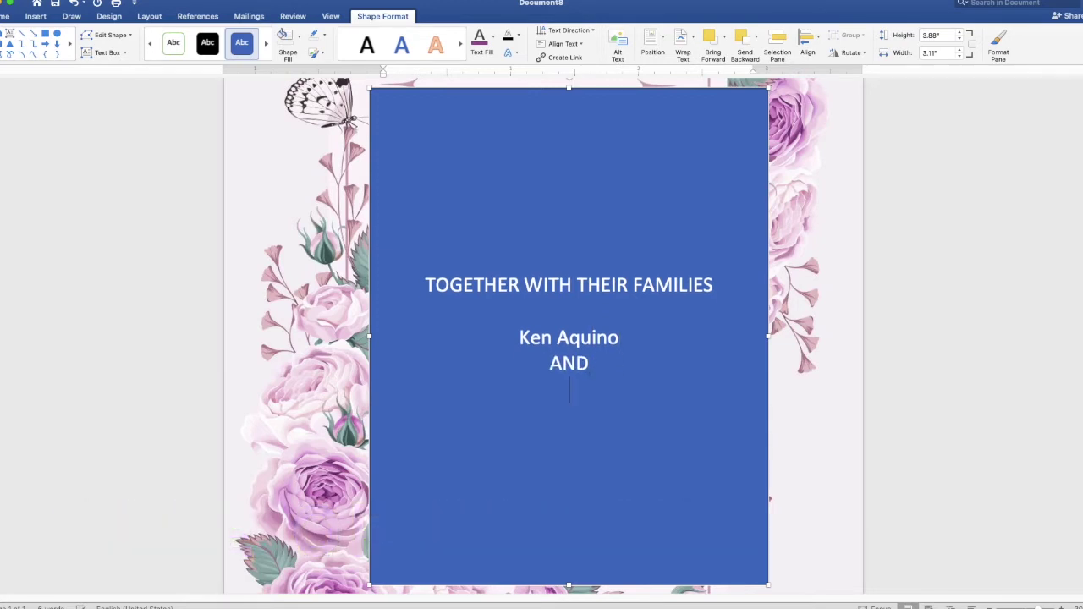
pyautogui.write('Cassy Soriano')
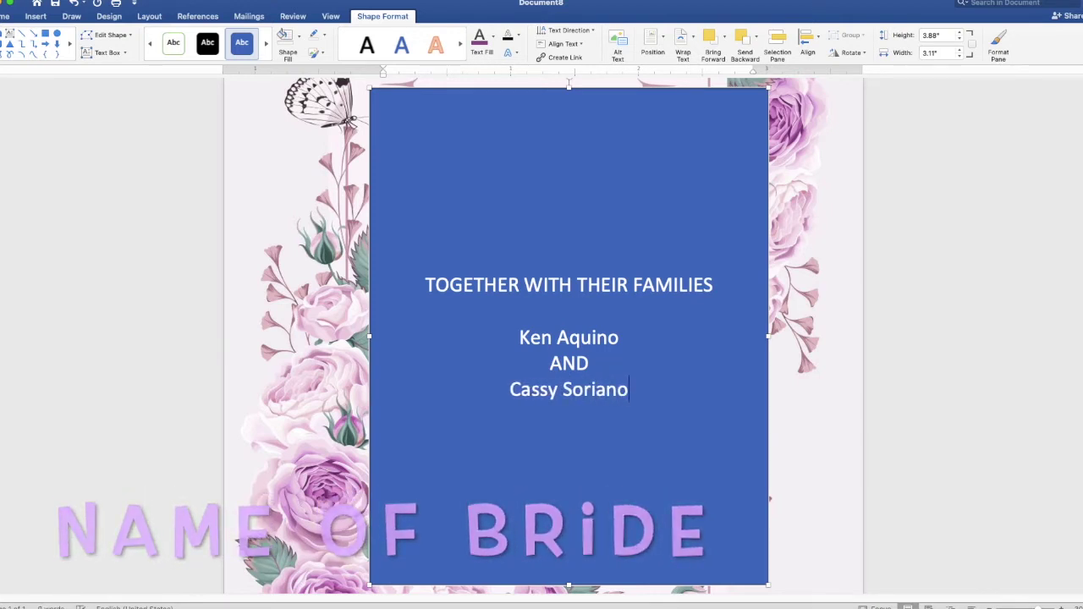
pyautogui.press('Return')
pyautogui.press('Return')
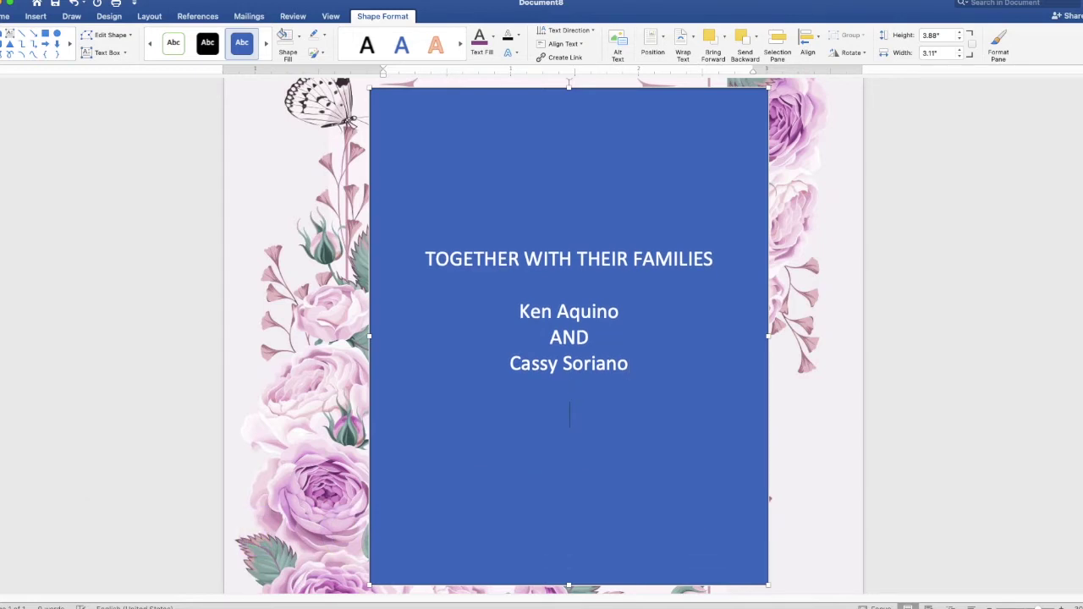
# Type 'INVITE YOU TO CELEBRATE' and 'THEIR WEDDING' on separate lines
pyautogui.write('INVITE YOU ')
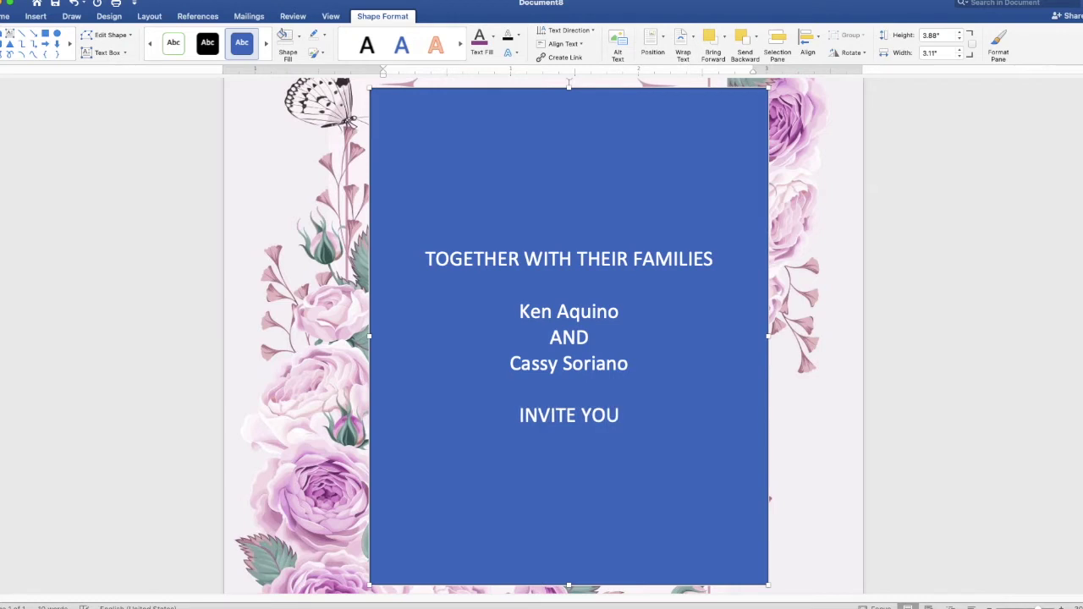
pyautogui.write('TO ')
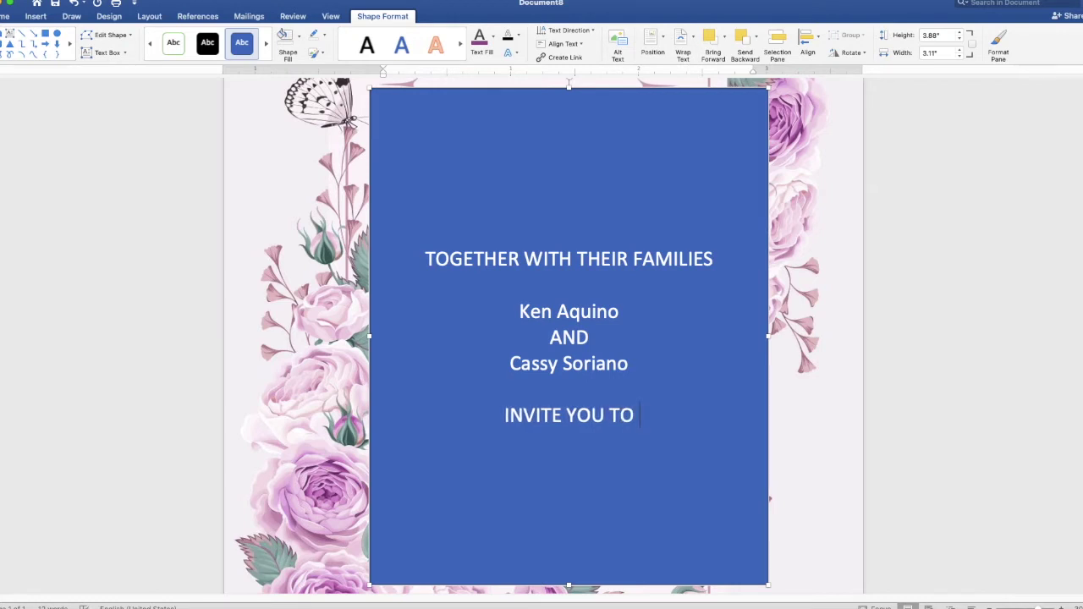
pyautogui.write('CE')
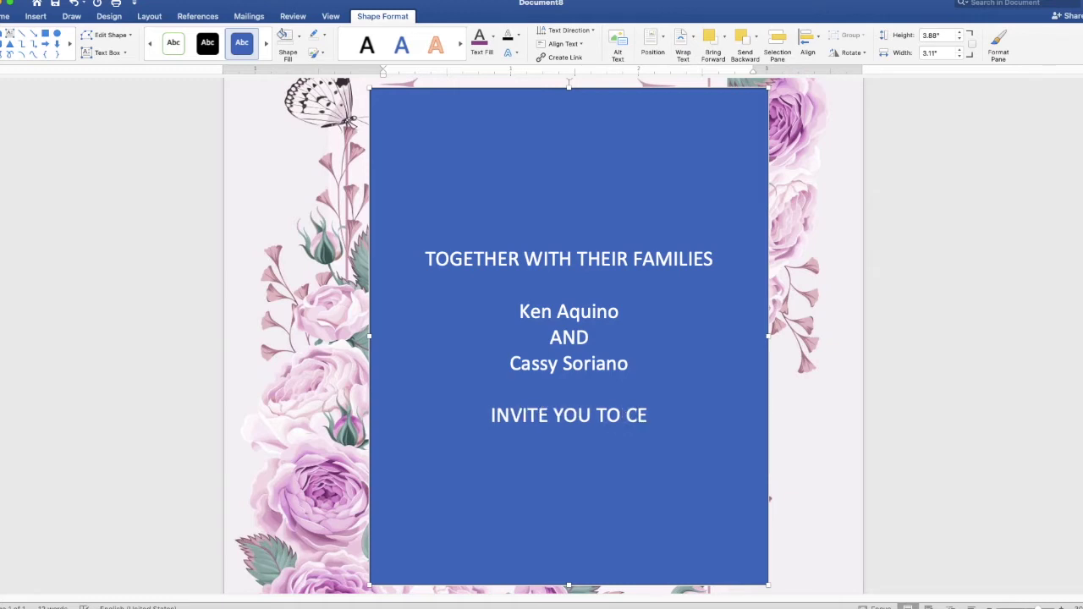
pyautogui.write('LE')
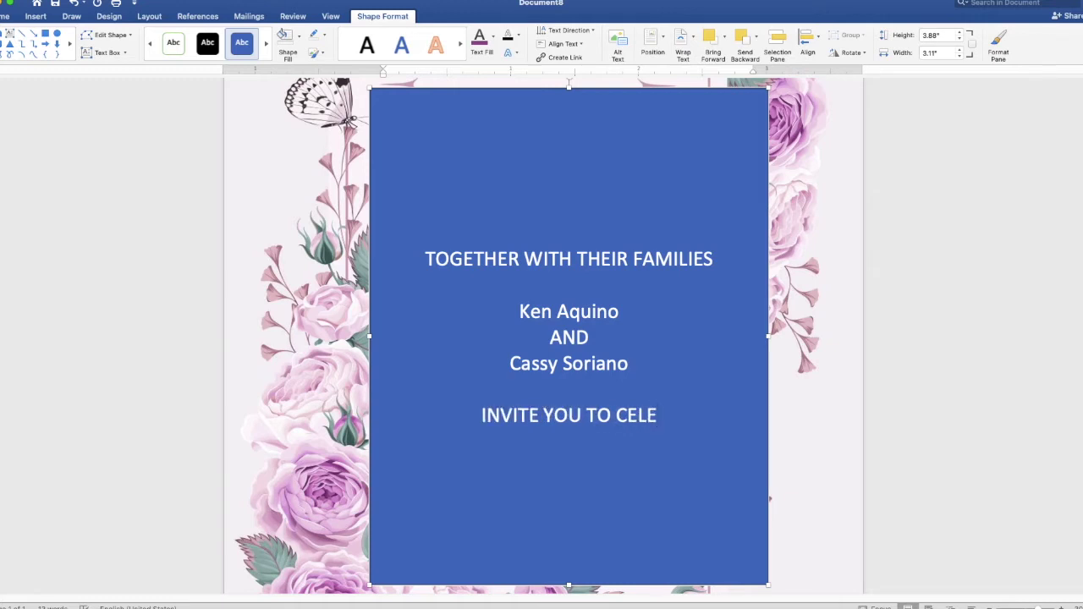
pyautogui.write('BRATE')
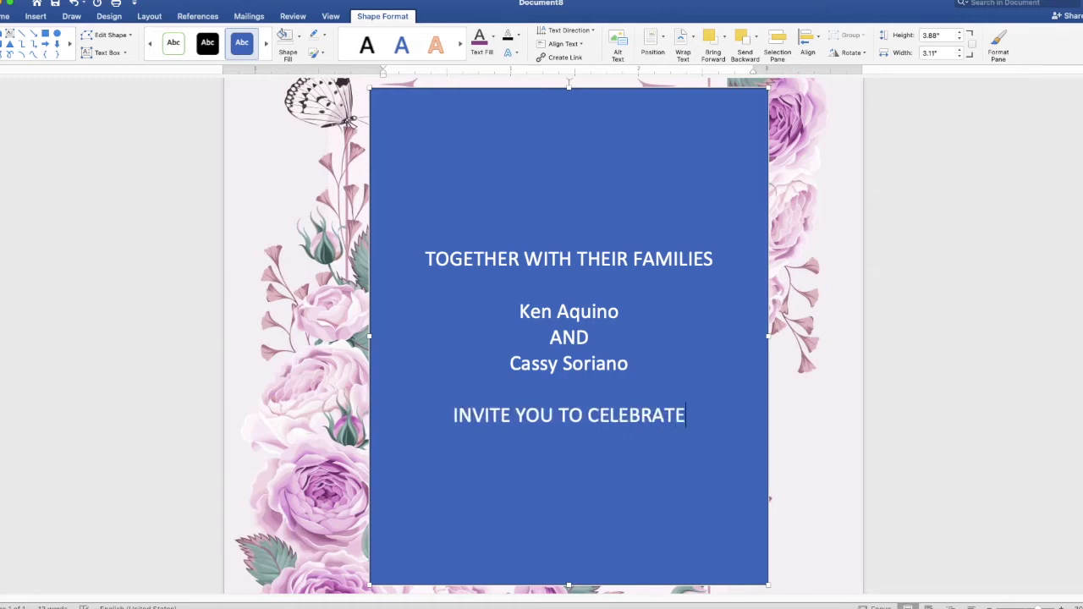
pyautogui.press('Return')
pyautogui.write('THEIR WEDDING')
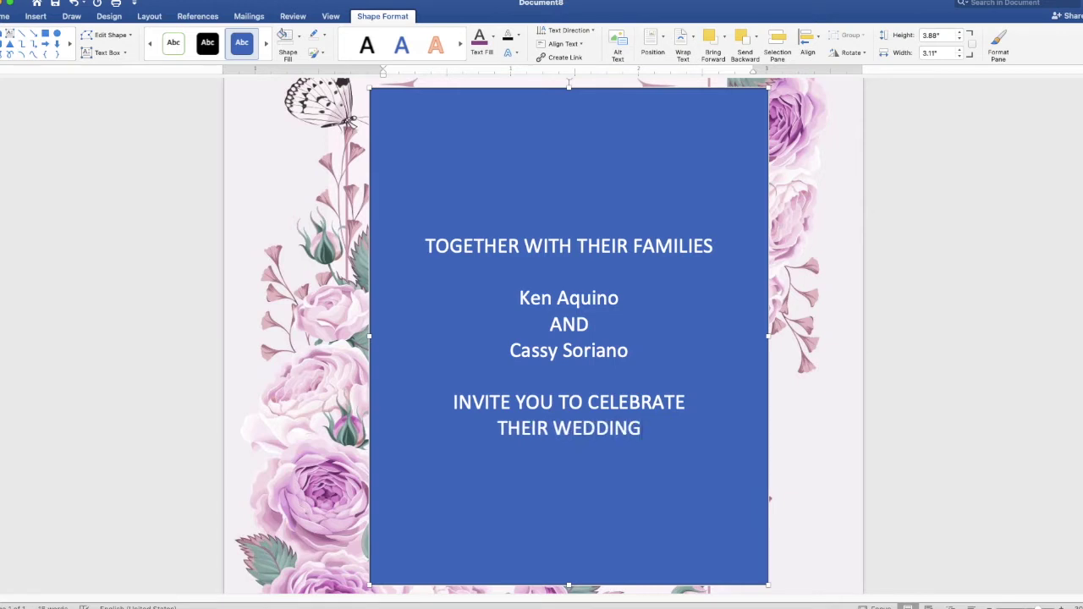
pyautogui.press('Return')
pyautogui.press('Return')
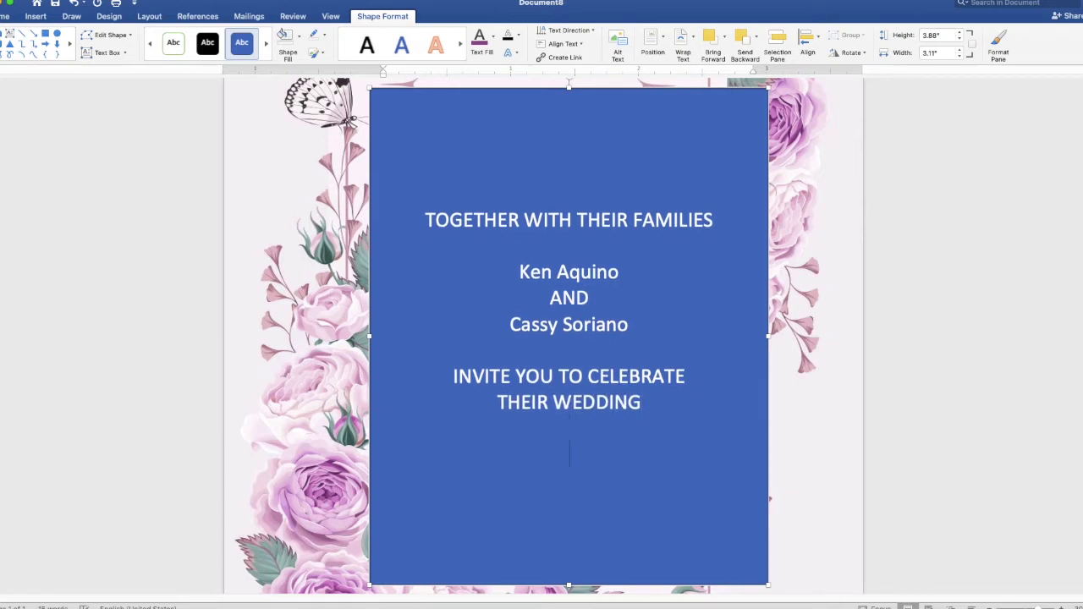
# Add the date 'SUNDAY, NOVEMBER 21, 2021' and the time '10 O'CLOCK IN THE MORNING'
pyautogui.write('SUNDAY')
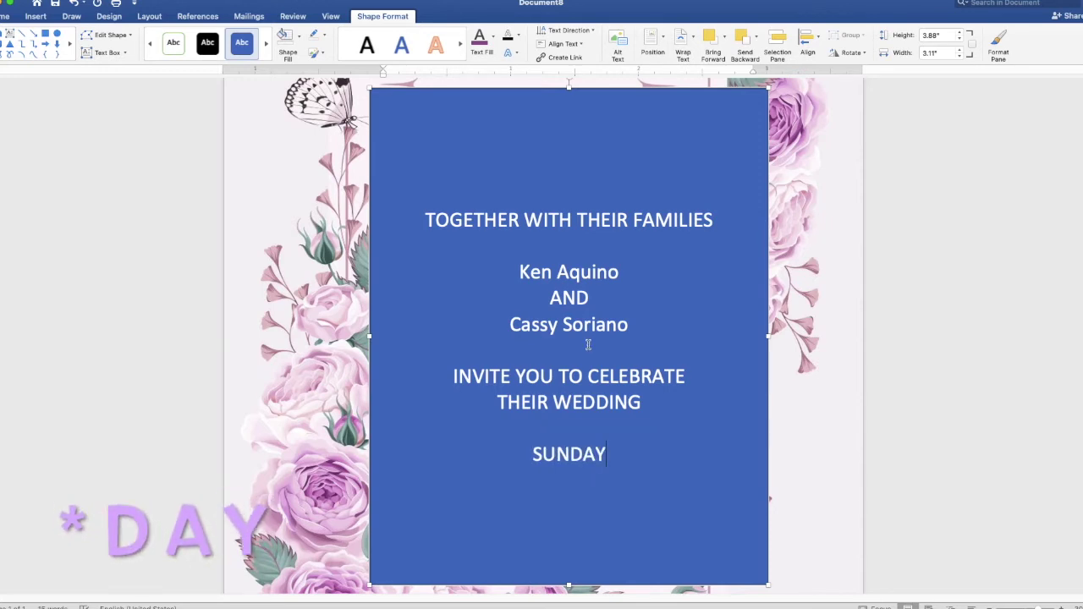
pyautogui.write(', NOVEMBER 21, 2021')
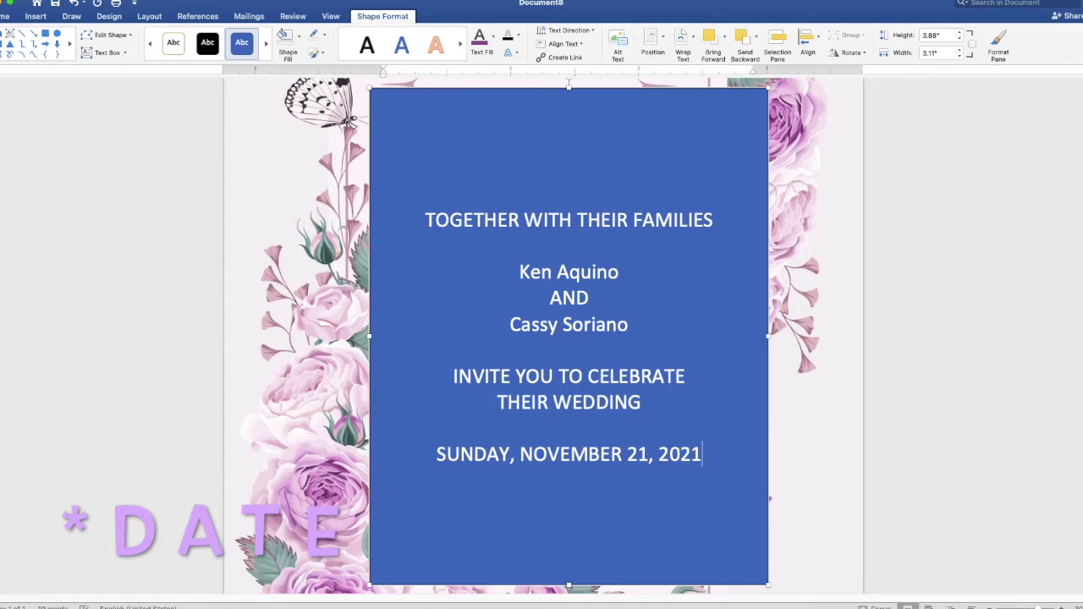
pyautogui.press('Return')
pyautogui.write('1')
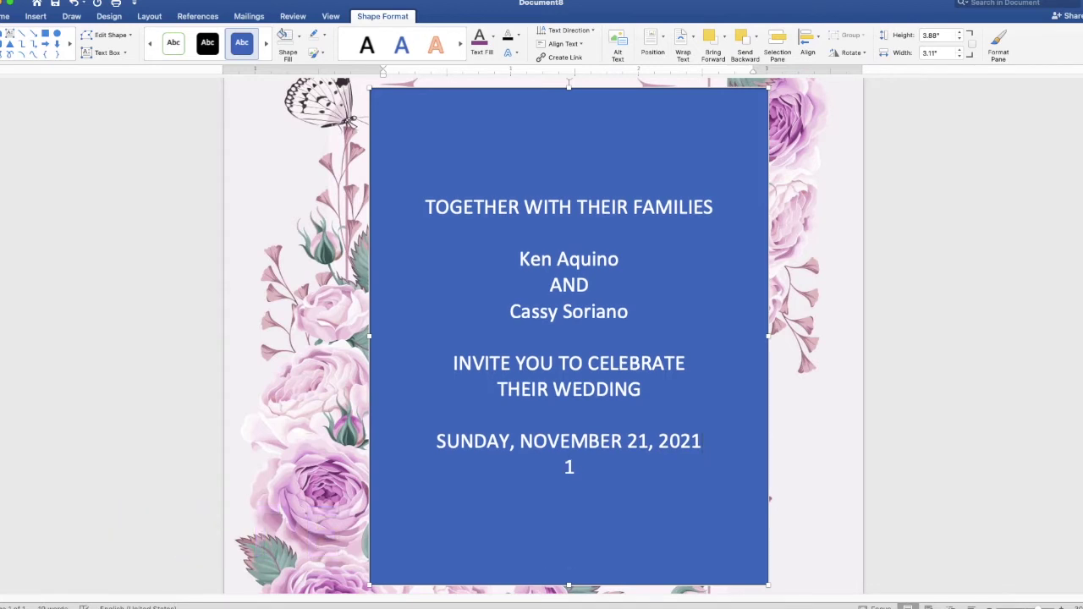
pyautogui.write('0')
pyautogui.write(' O')
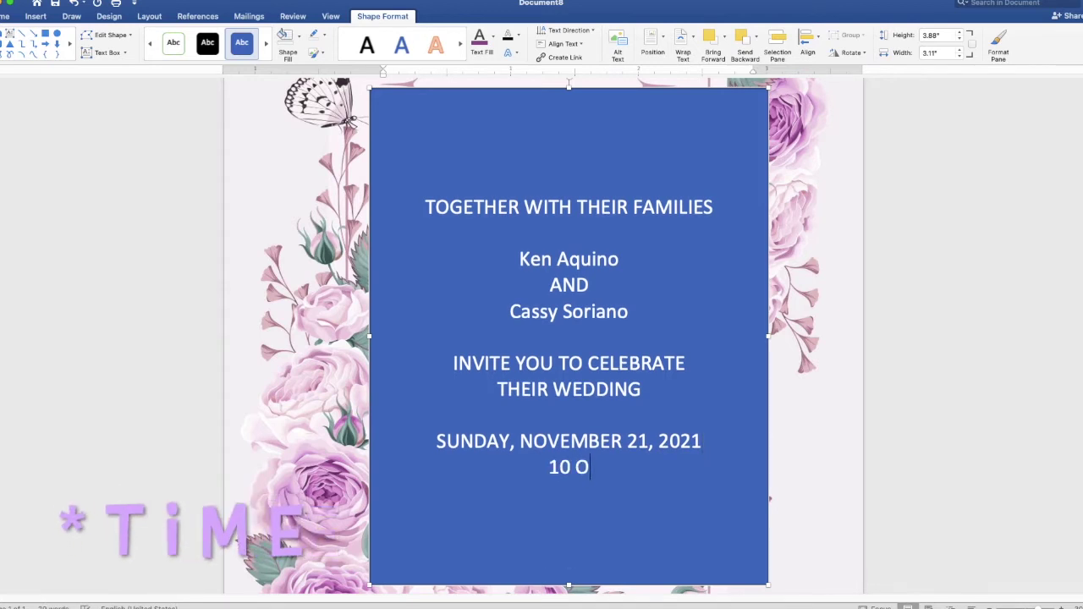
pyautogui.write("'CLOCK IN THE MORNING")
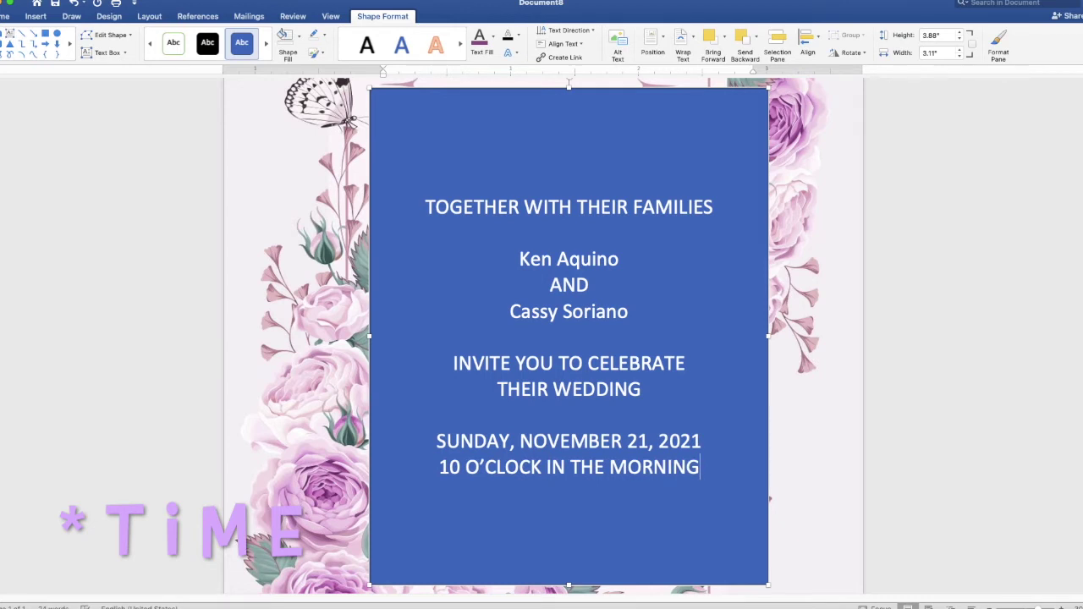
pyautogui.press('Return')
# Add venue lines JAPANESE GARDEN, TONDALIGAN BEACH, DAGUPAN CITY, then 'Reception to follow'
pyautogui.write('JAPANESE GARDEN')
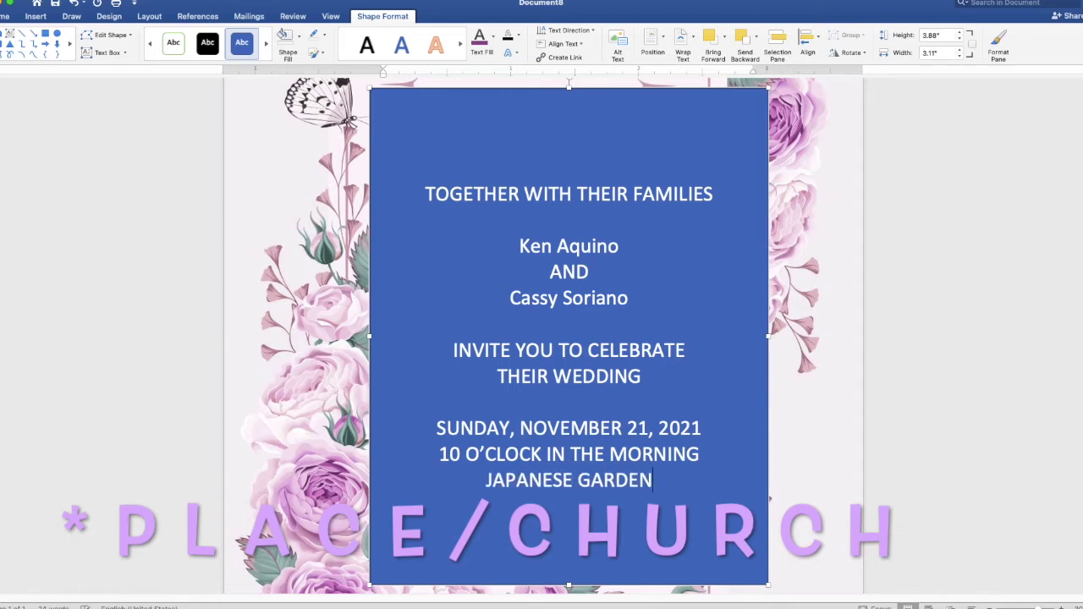
pyautogui.press('Return')
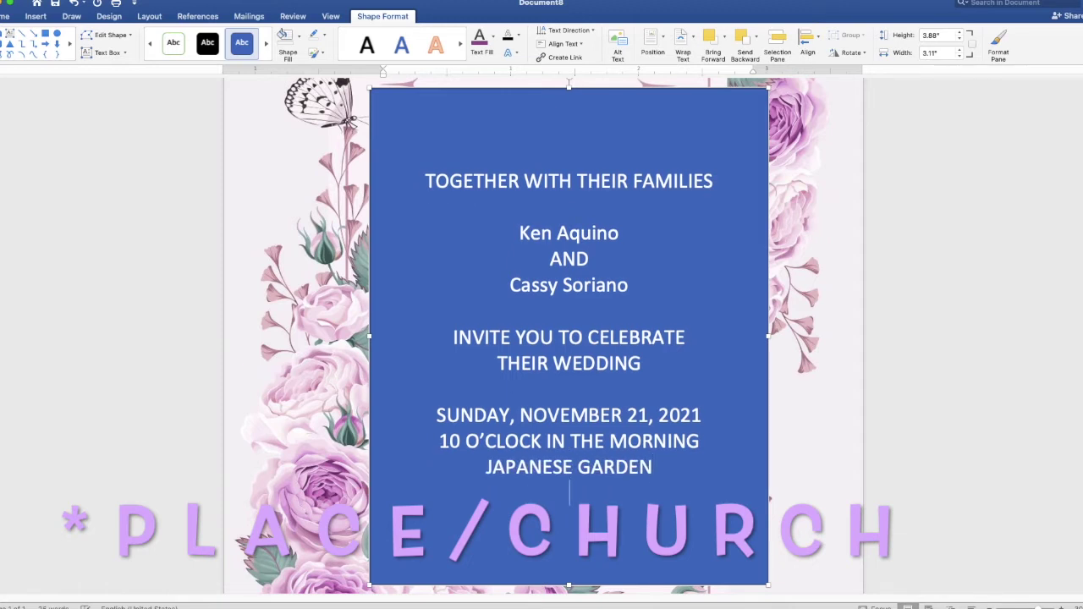
pyautogui.write('TONDALIGAN BEACH')
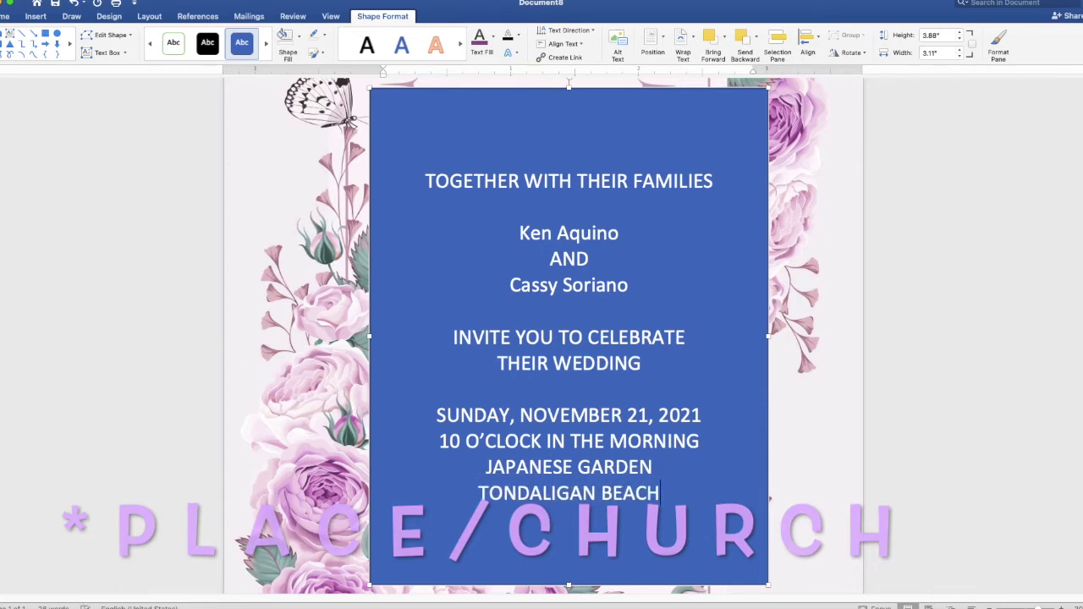
pyautogui.press('Return')
pyautogui.write('DAGUPAN CITY')
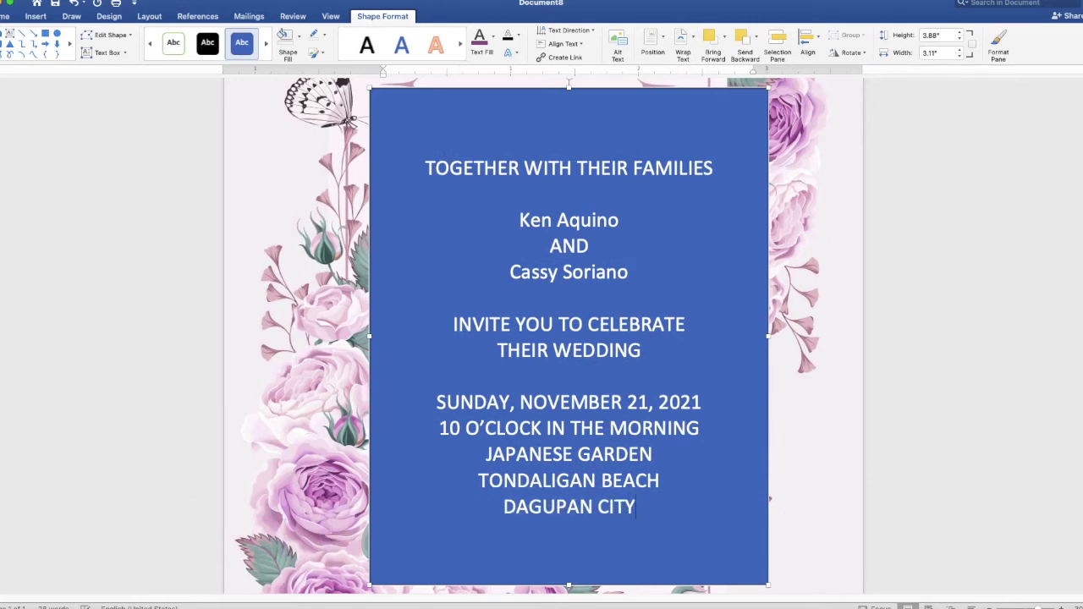
pyautogui.press('Return')
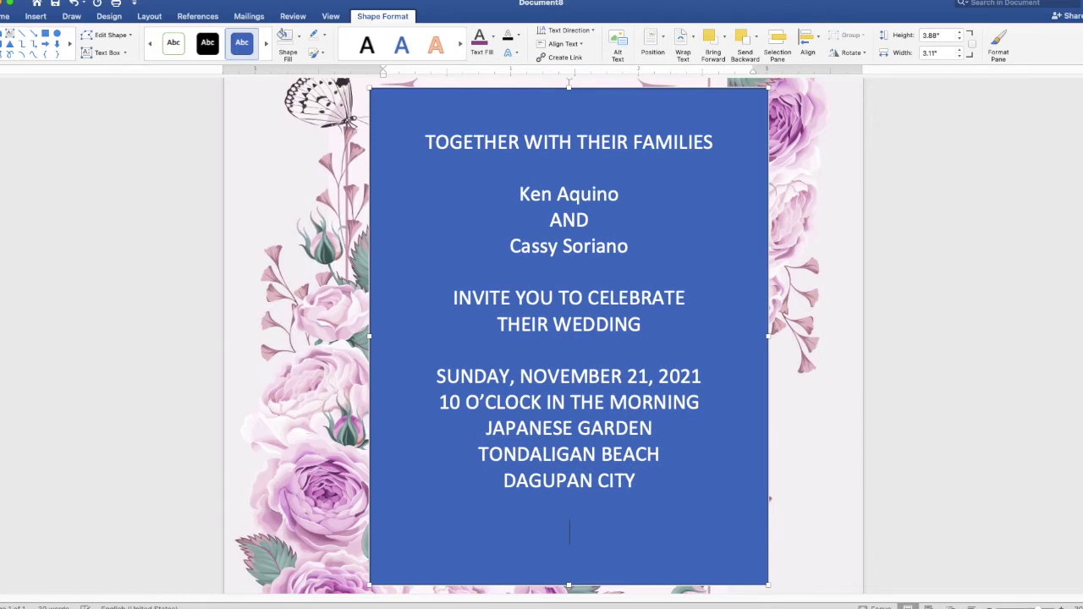
pyautogui.write('Reception to follow')
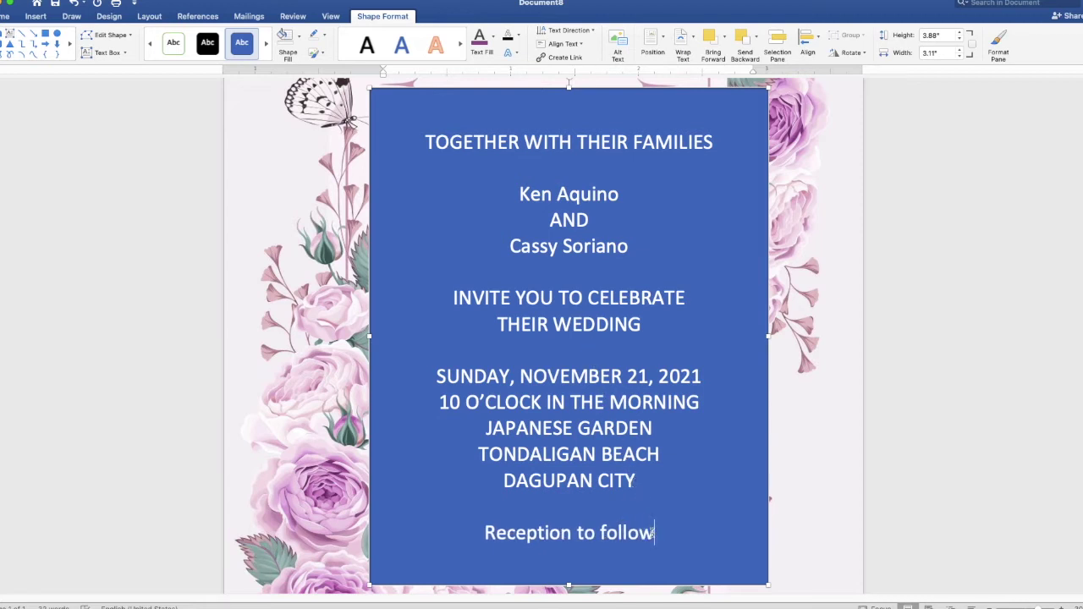
# Remove the text box's blue fill and outline, and colour all its text purple
pyautogui.moveTo(654, 535)
pyautogui.mouseDown()
pyautogui.moveTo(438, 179)
pyautogui.moveTo(429, 143)
pyautogui.mouseUp()
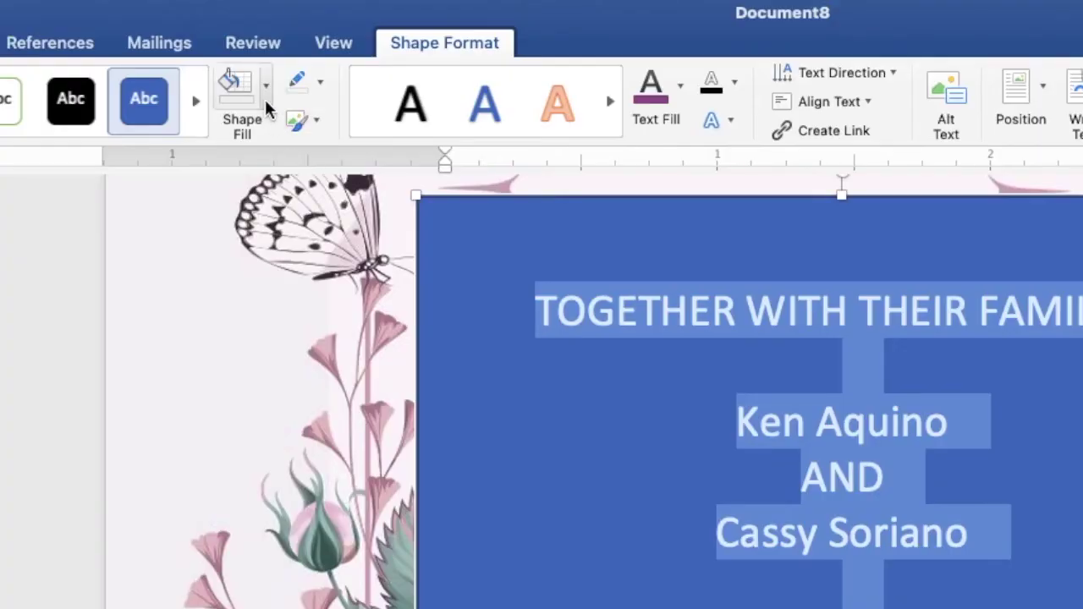
pyautogui.click(266, 100)
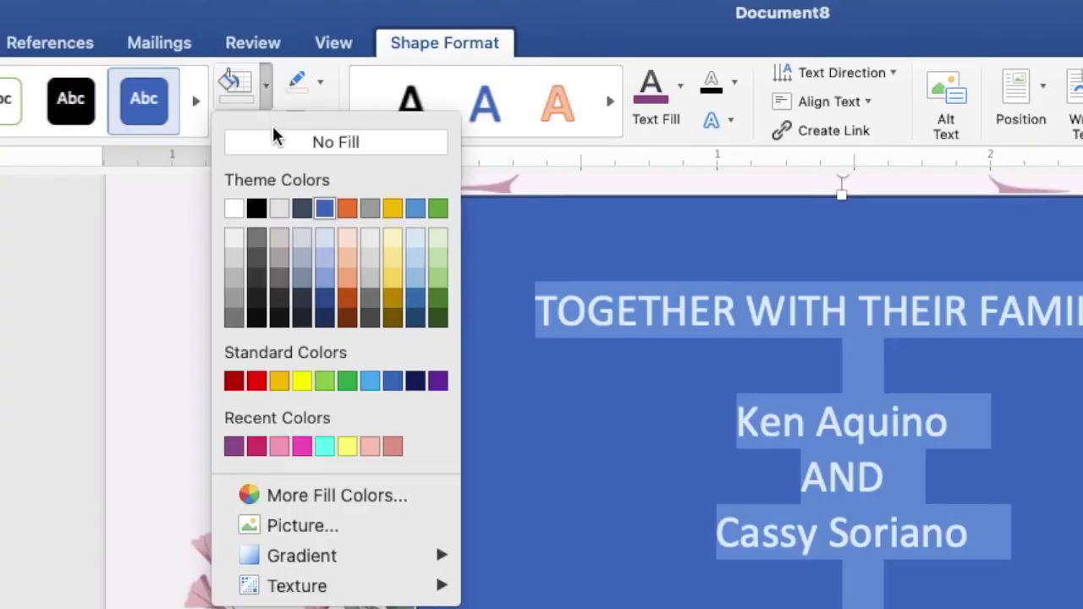
pyautogui.click(273, 139)
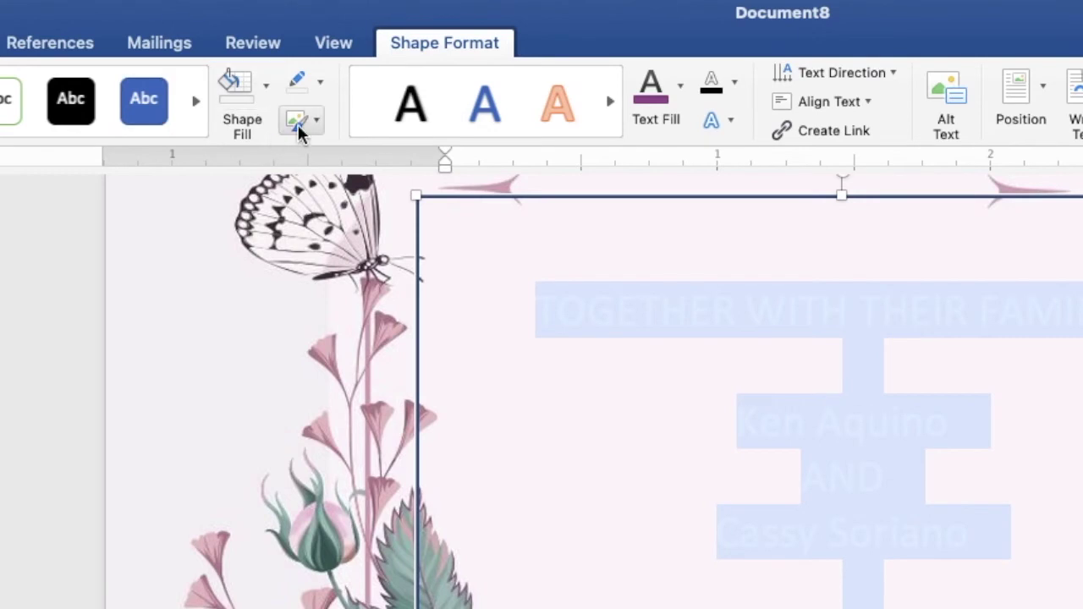
pyautogui.click(321, 84)
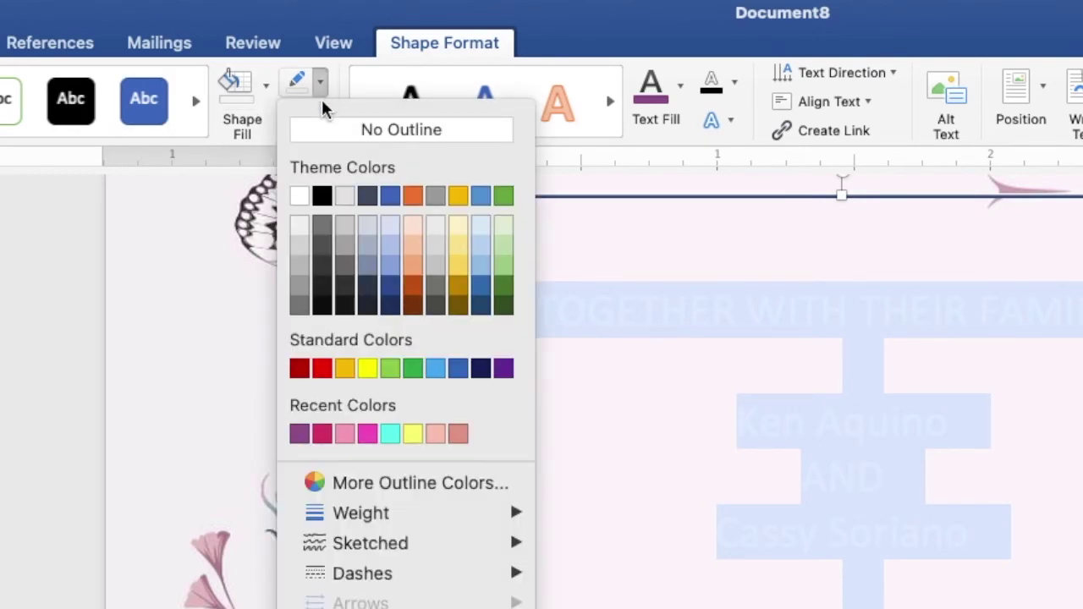
pyautogui.click(322, 133)
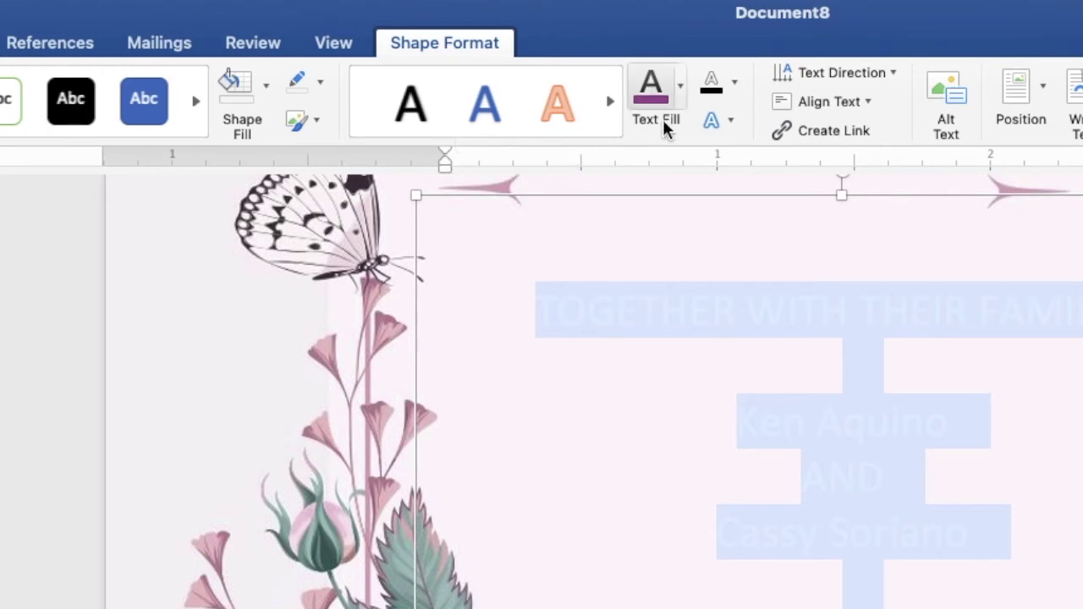
pyautogui.click(681, 100)
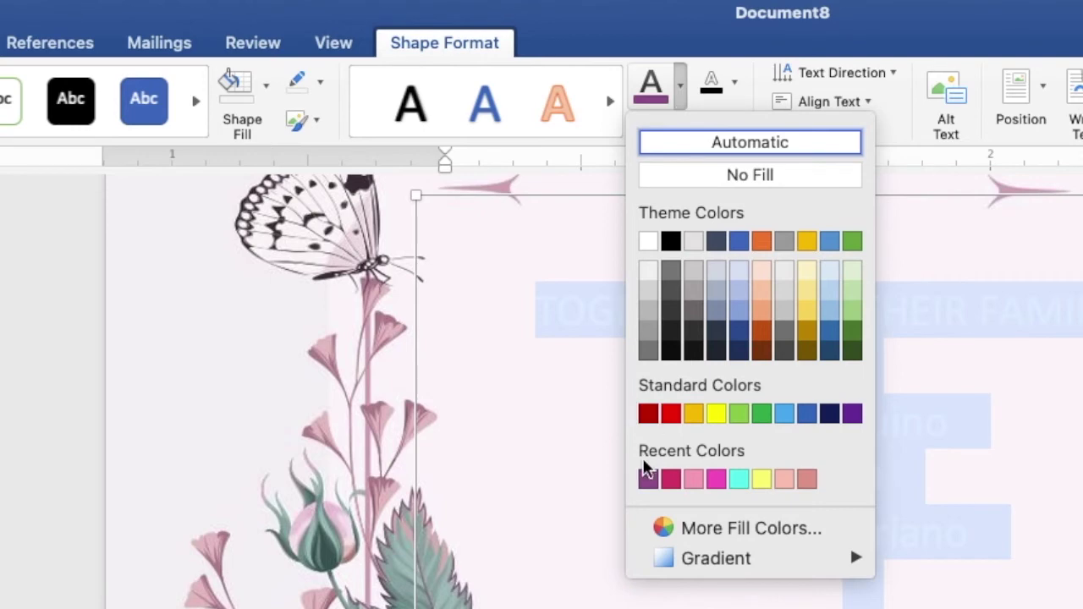
pyautogui.click(648, 480)
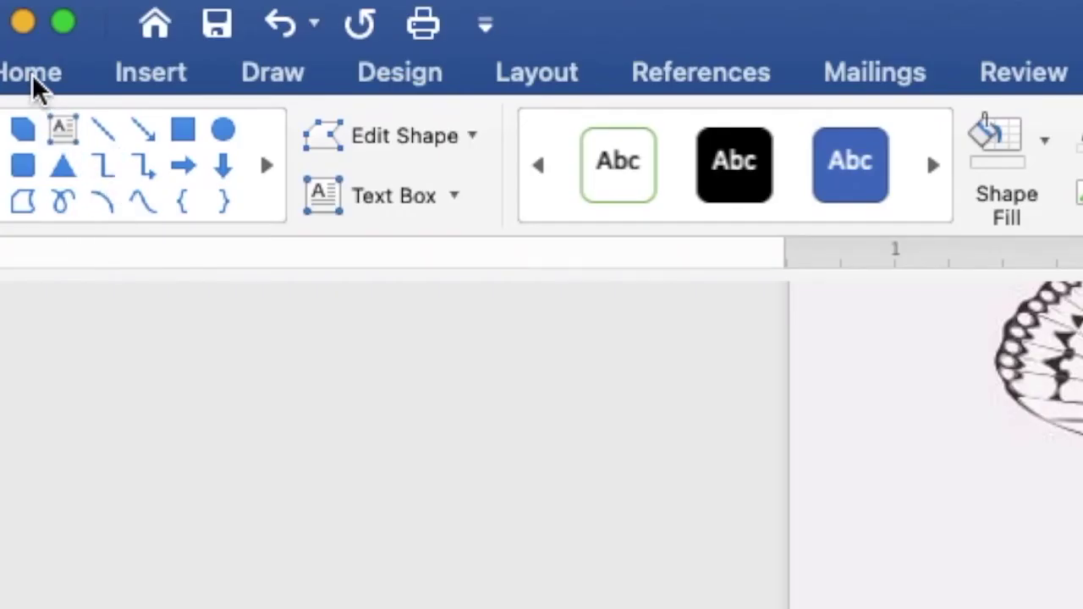
# Set all the invitation text to Arial at size 8
pyautogui.click(32, 75)
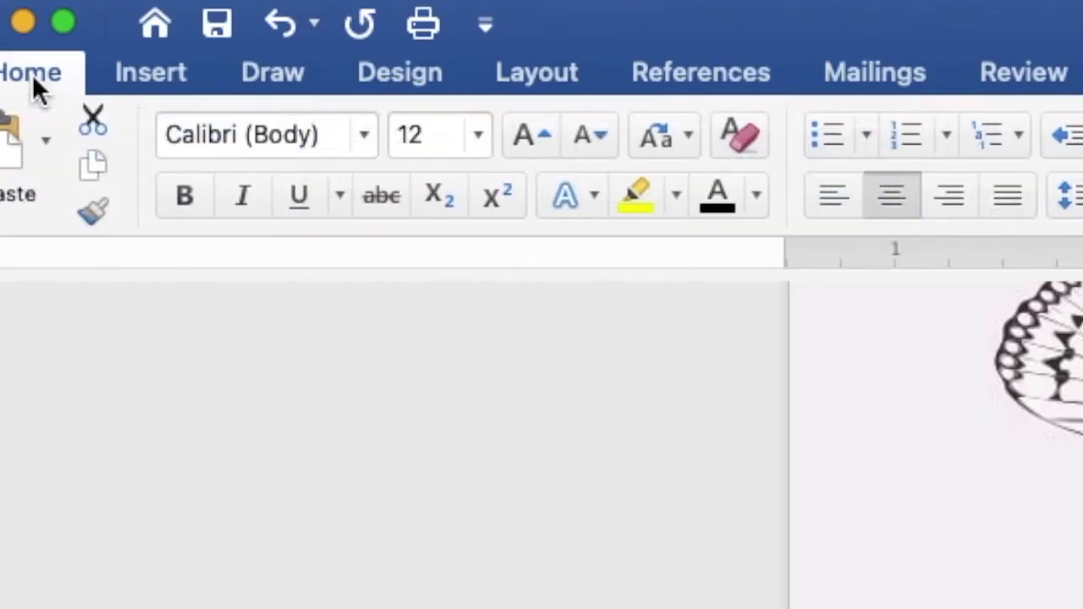
pyautogui.click(367, 131)
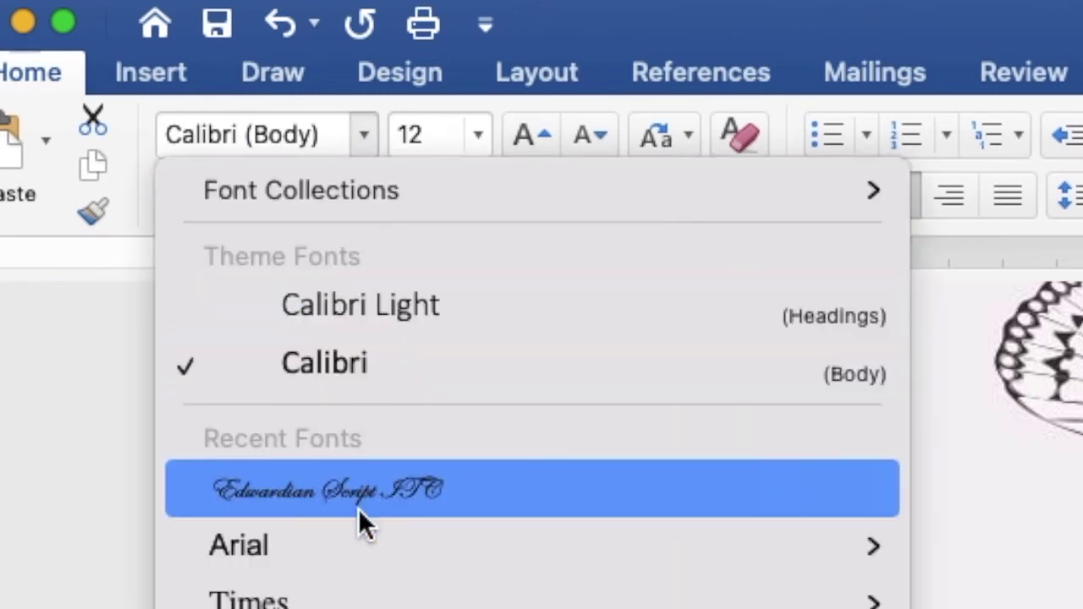
pyautogui.moveTo(358, 544)
pyautogui.click(356, 543)
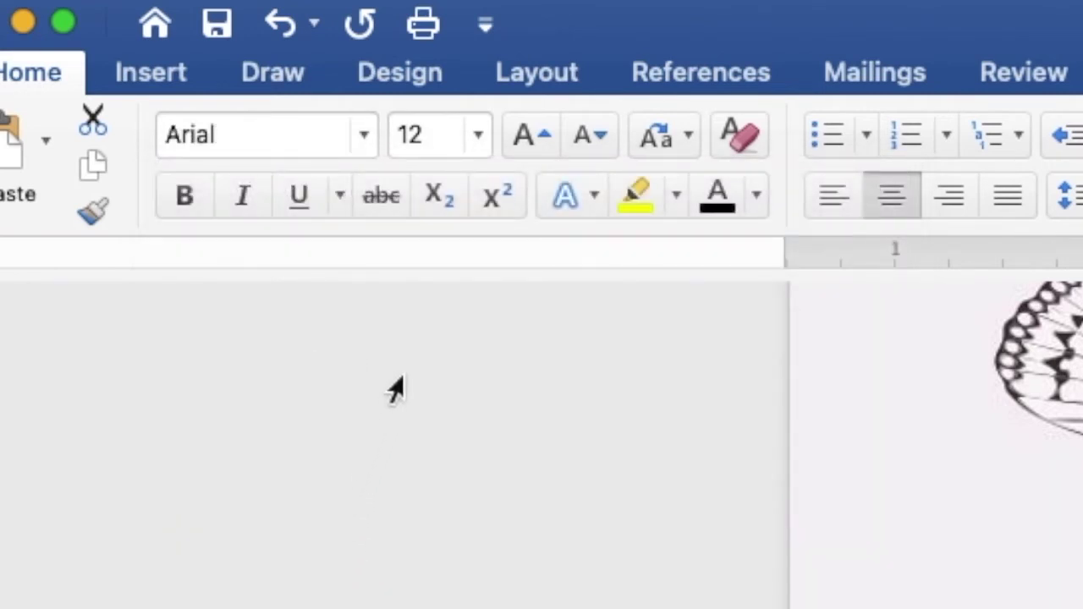
pyautogui.click(479, 137)
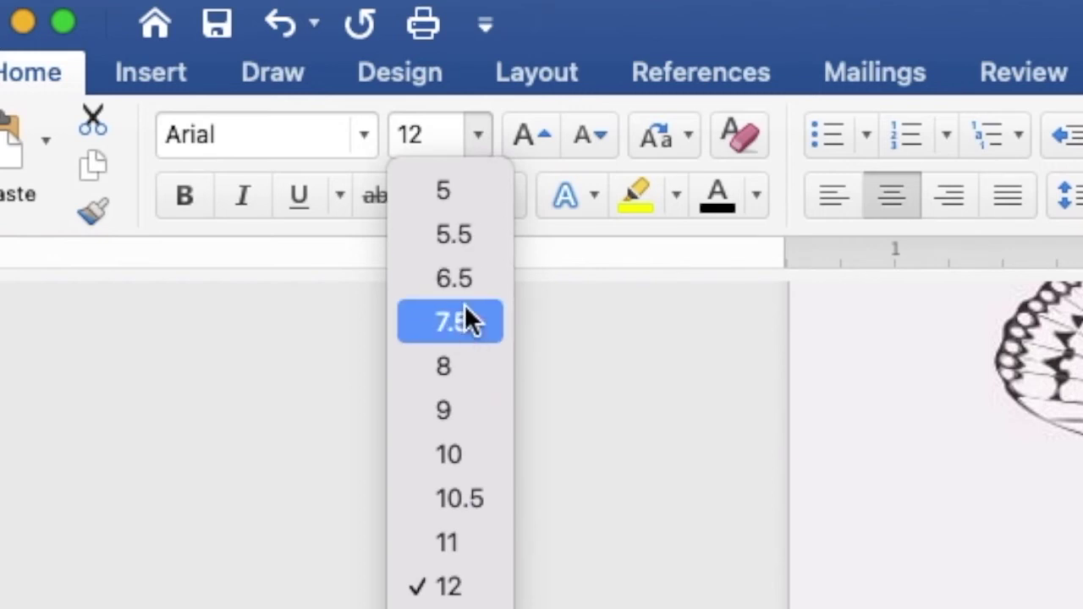
pyautogui.click(465, 366)
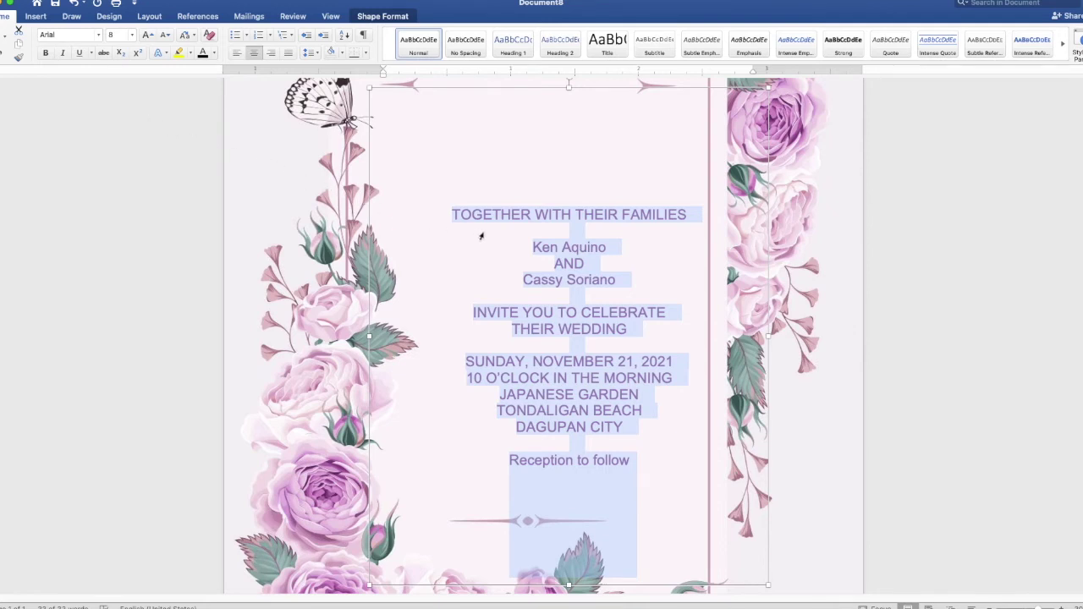
pyautogui.click(617, 247)
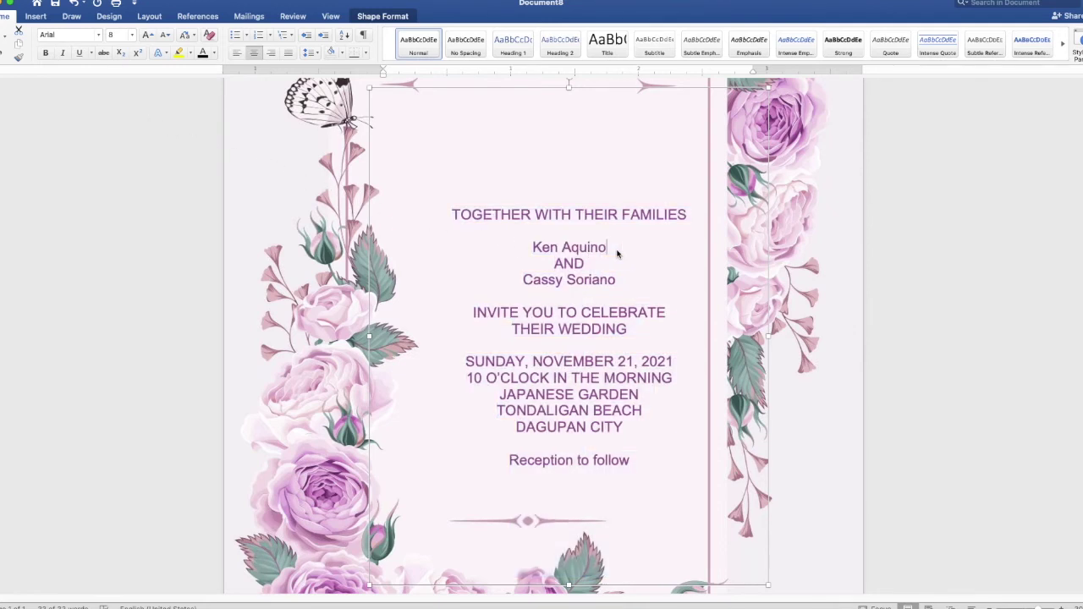
pyautogui.moveTo(614, 245); pyautogui.dragTo(548, 246)
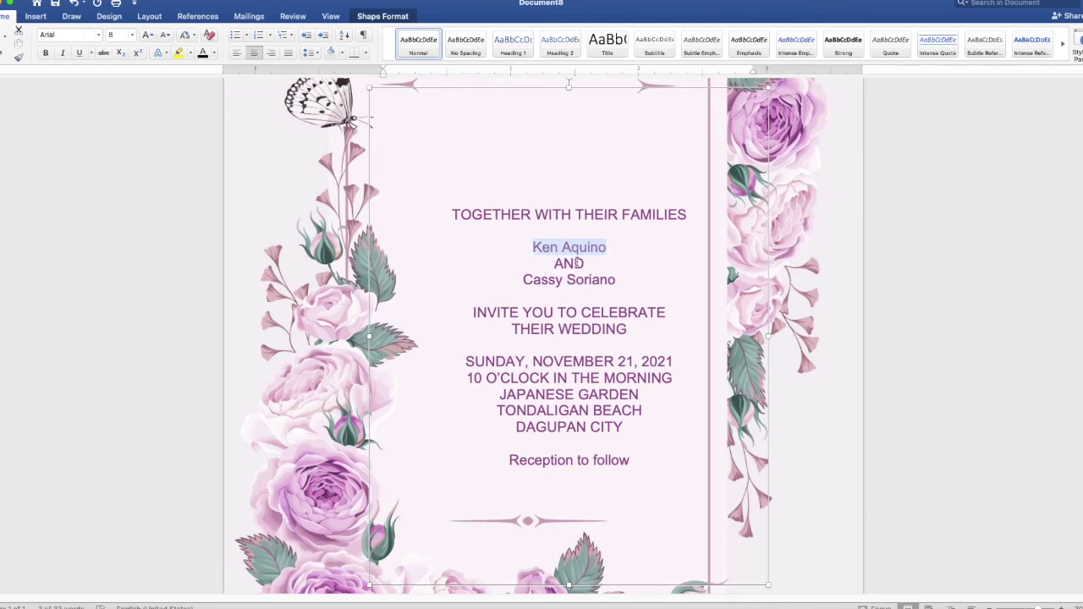
# Set both name lines and 'Reception to follow' in Edwardian Script ITC at size 28
pyautogui.moveTo(619, 280); pyautogui.dragTo(538, 280)
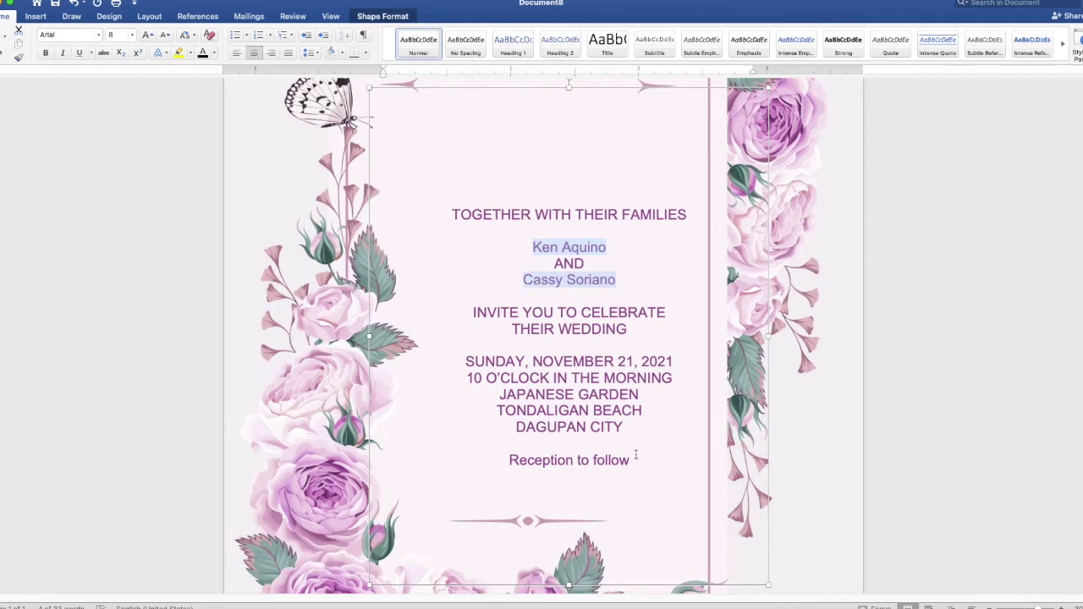
pyautogui.moveTo(635, 461); pyautogui.dragTo(569, 461)
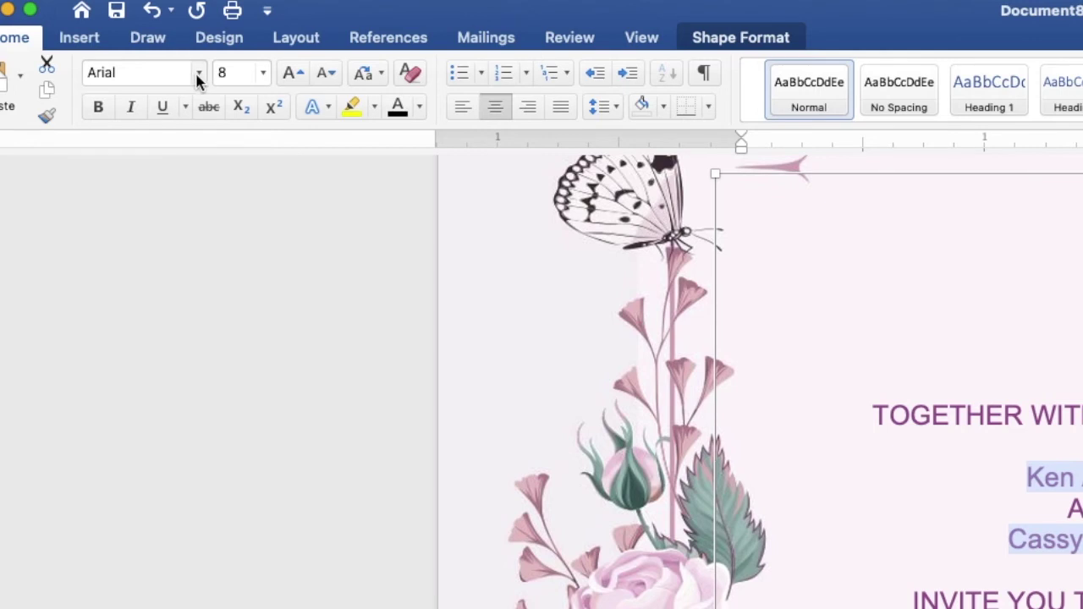
pyautogui.click(199, 77)
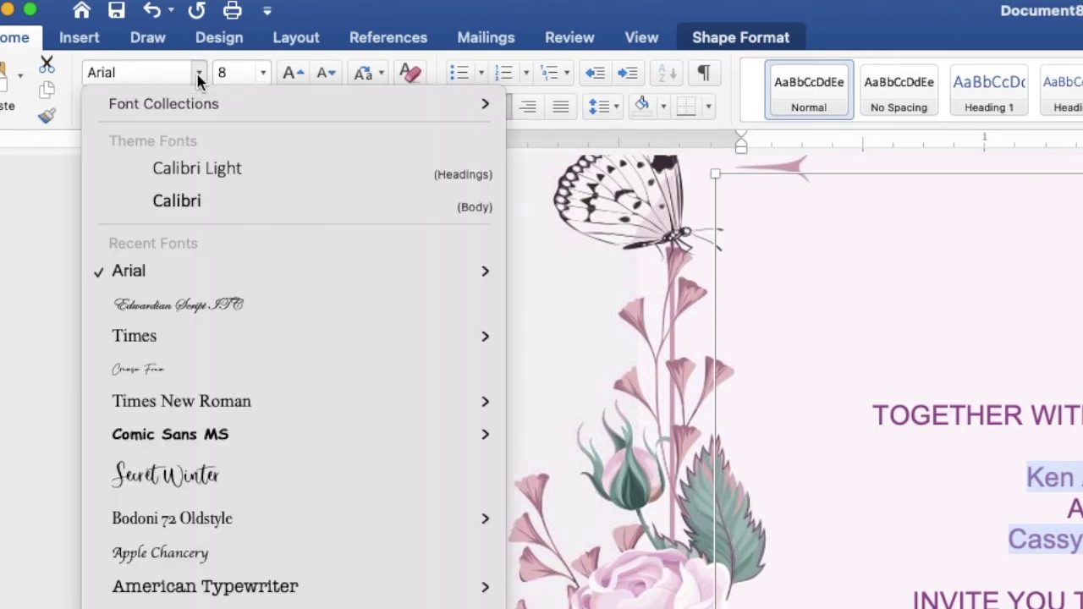
pyautogui.click(212, 307)
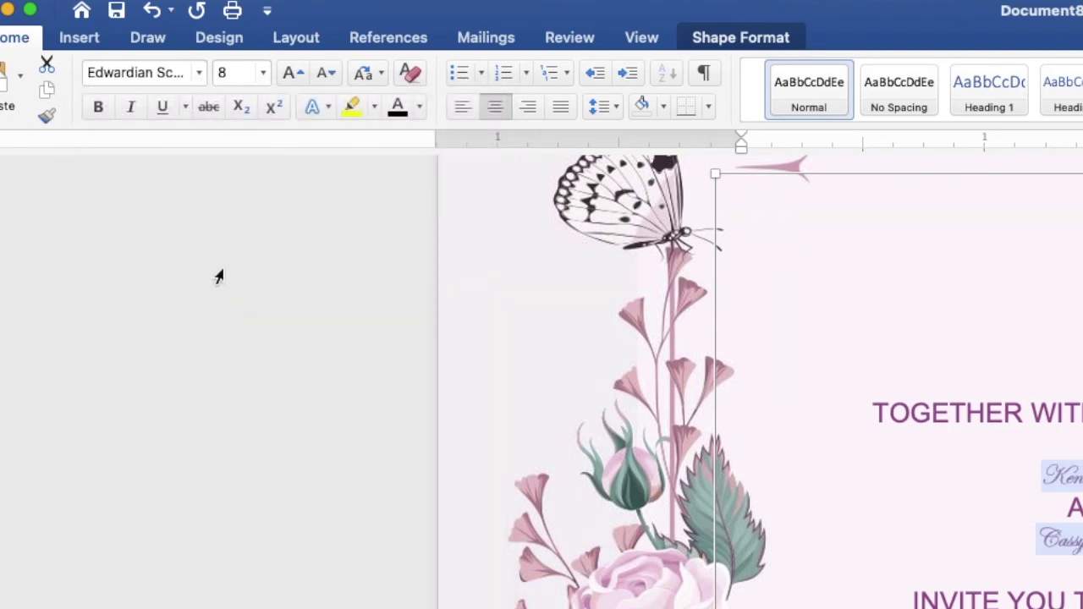
pyautogui.click(264, 74)
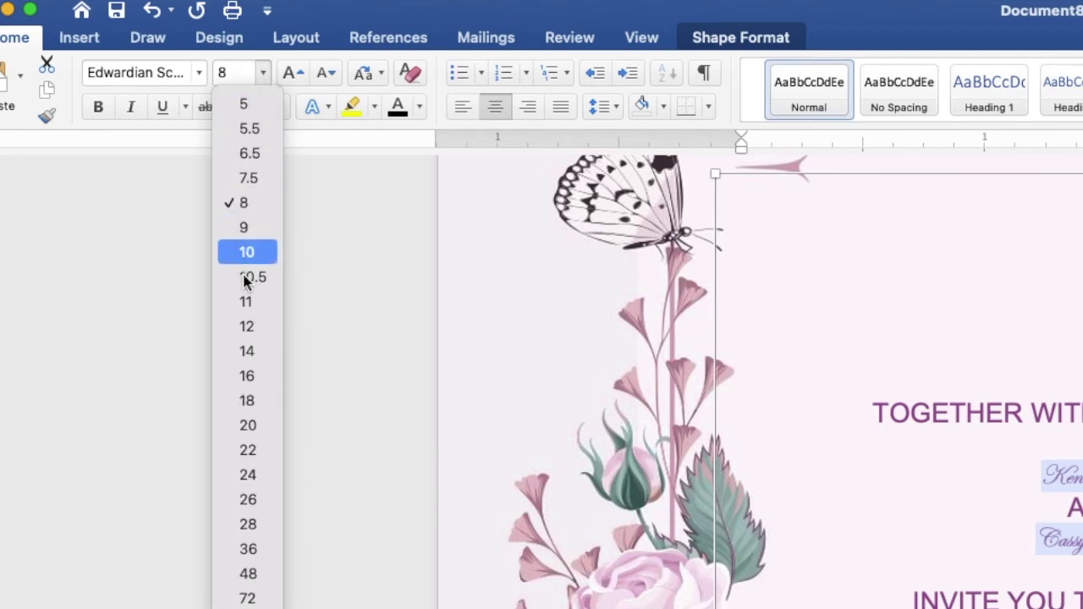
pyautogui.click(248, 524)
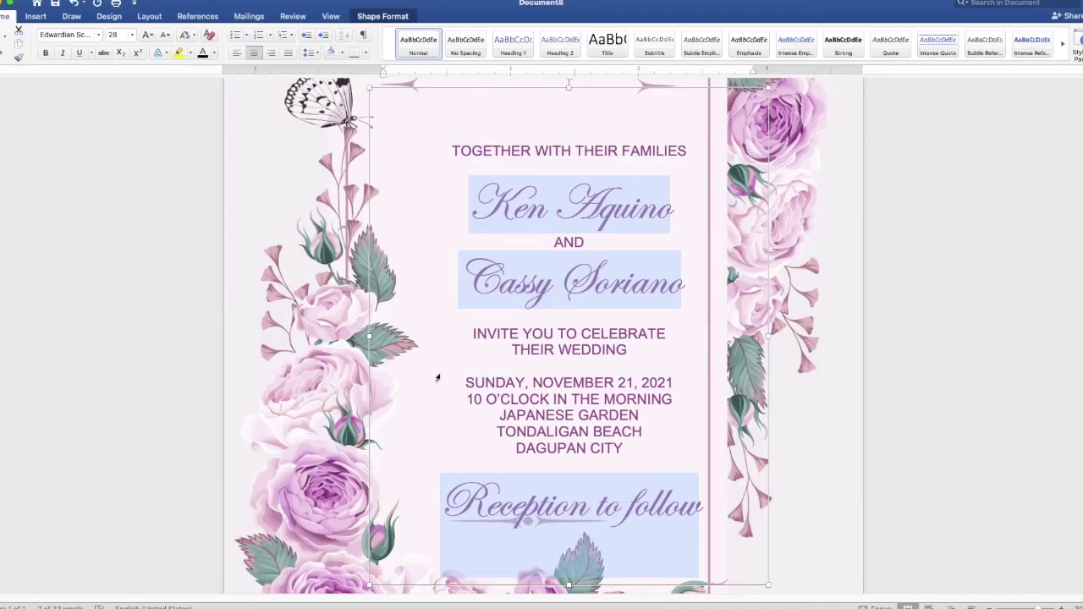
# Reduce the 'Reception to follow' line to size 20
pyautogui.click(648, 499)
pyautogui.moveTo(709, 508); pyautogui.dragTo(509, 503)
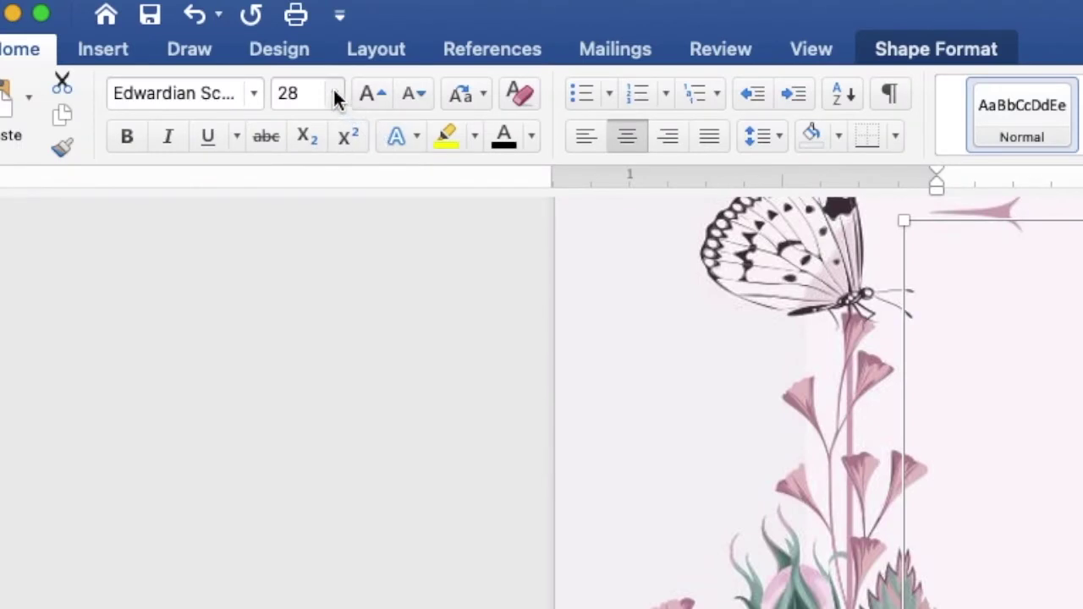
pyautogui.click(335, 93)
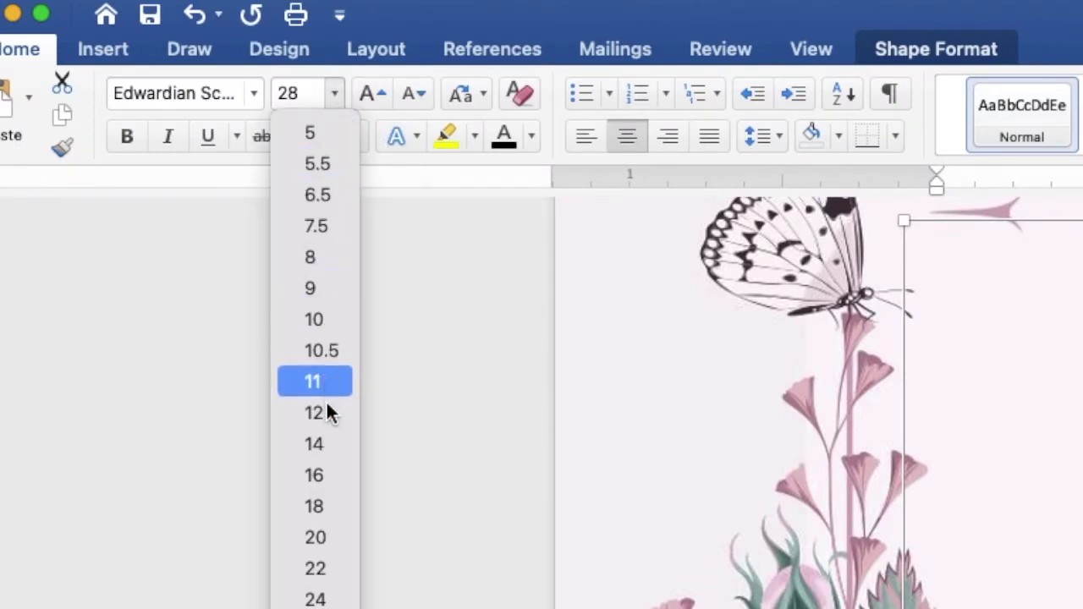
pyautogui.click(343, 539)
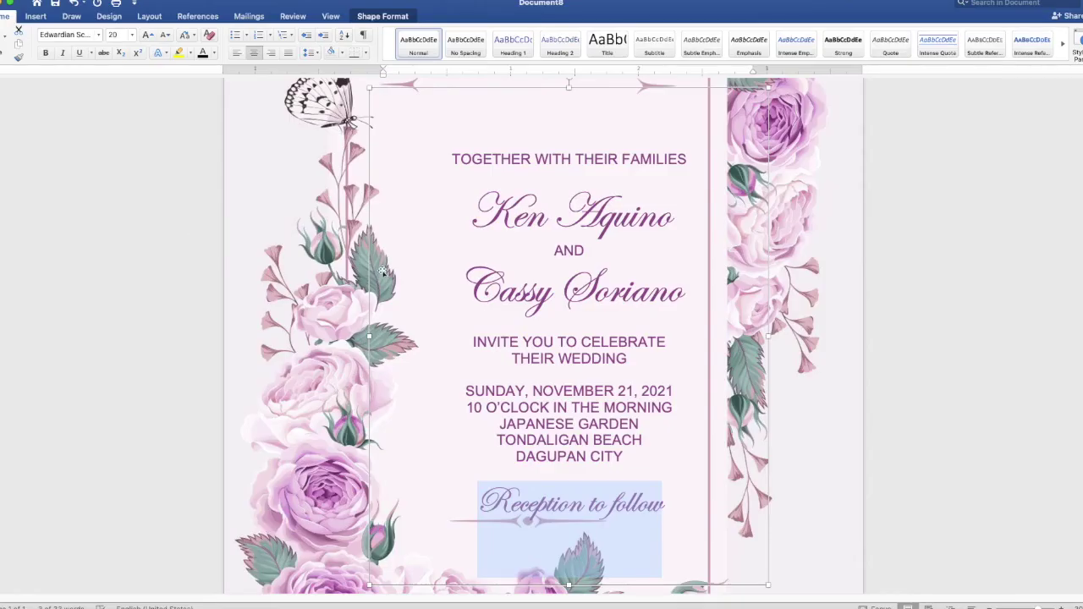
pyautogui.scroll(-5, 918, 346)
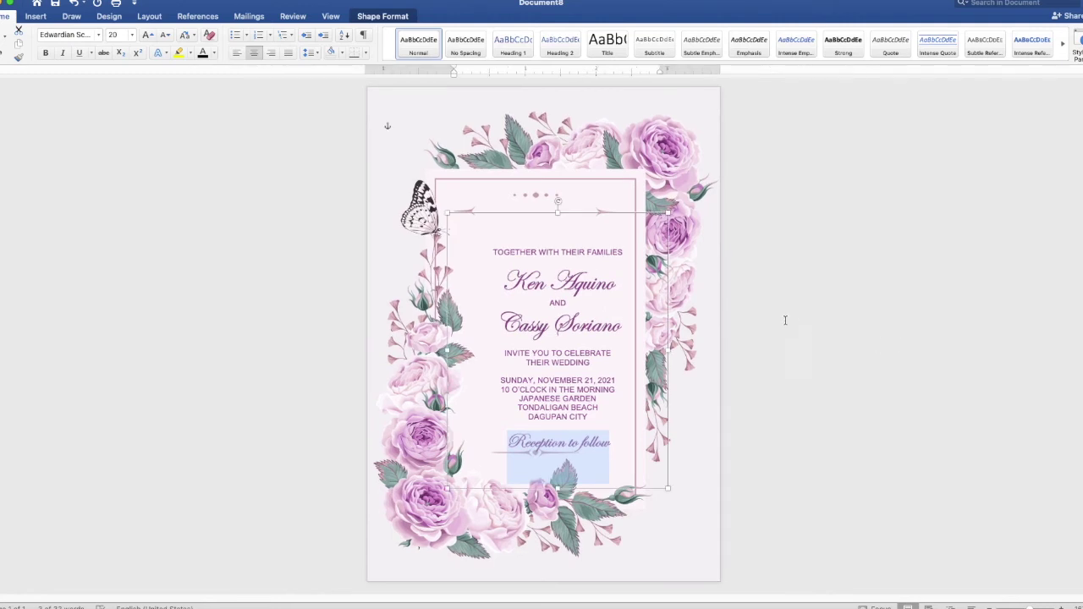
# Move the text box up-left and add blank lines after the heading, second name and THEIR WEDDING
pyautogui.click(619, 216)
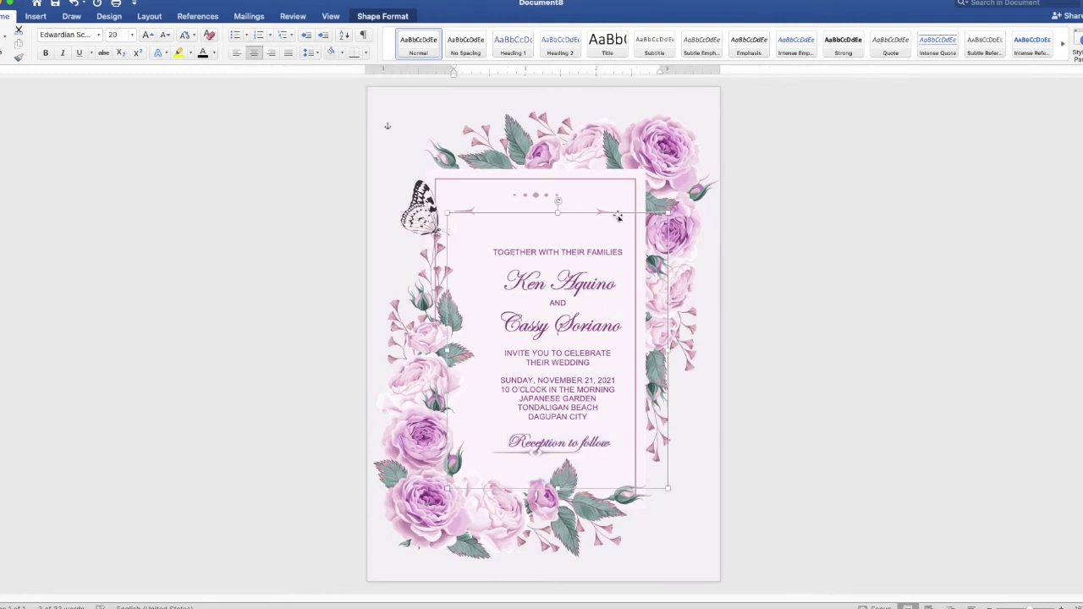
pyautogui.moveTo(618, 217); pyautogui.dragTo(599, 196)
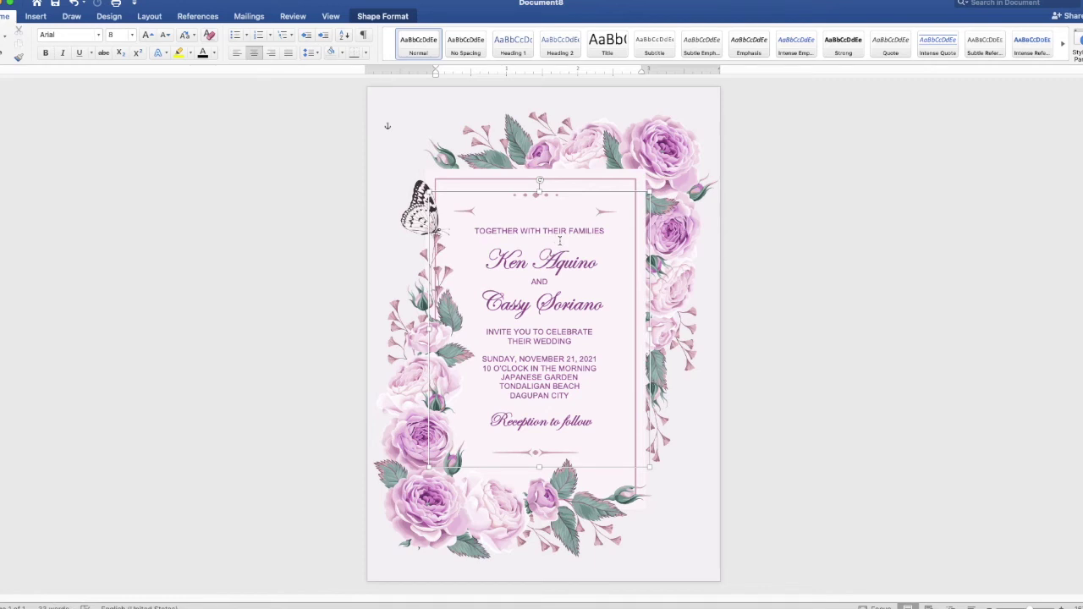
pyautogui.press('Return')
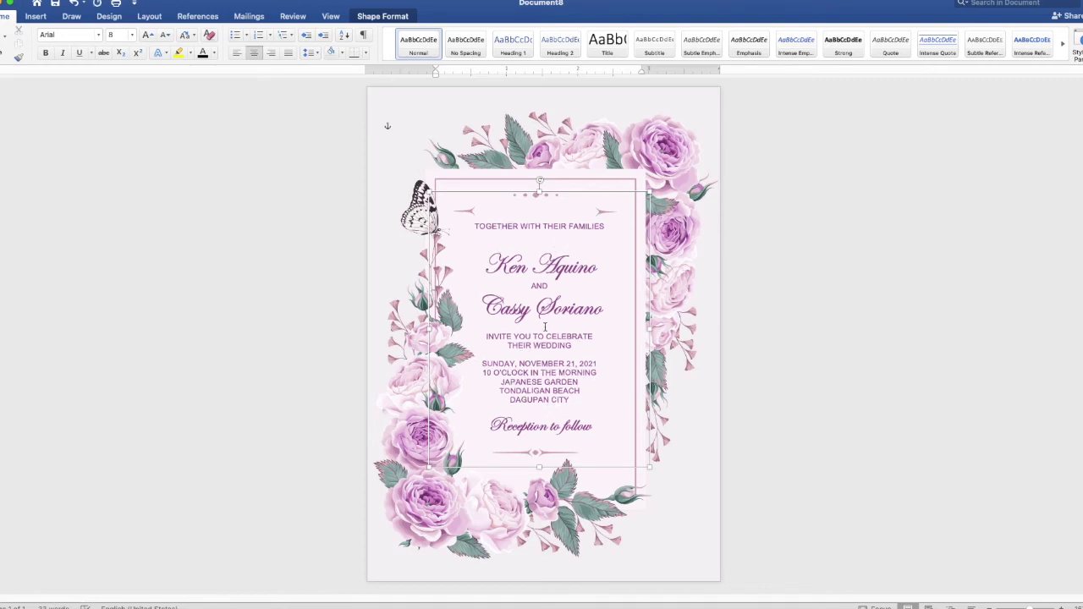
pyautogui.click(544, 327)
pyautogui.press('Return')
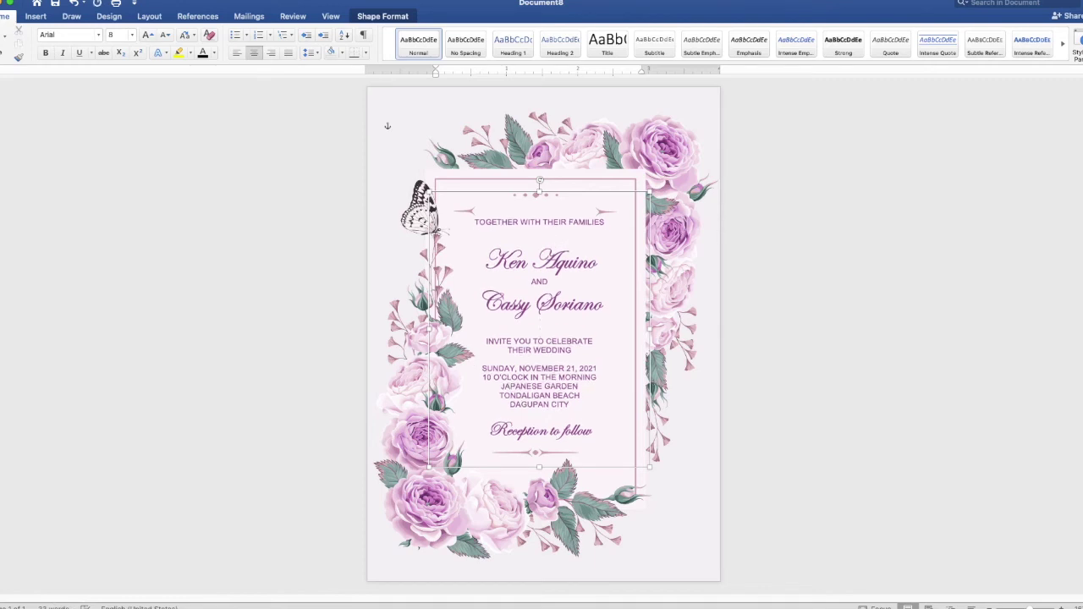
pyautogui.click(544, 361)
pyautogui.press('Return')
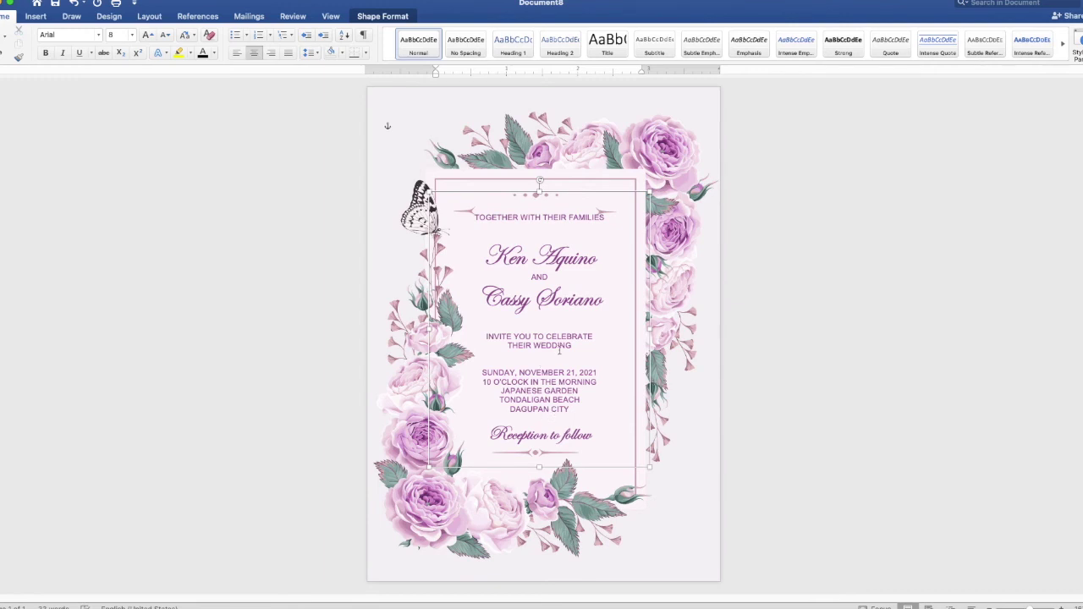
# Nudge the text box slightly left and deselect it
pyautogui.click(574, 195)
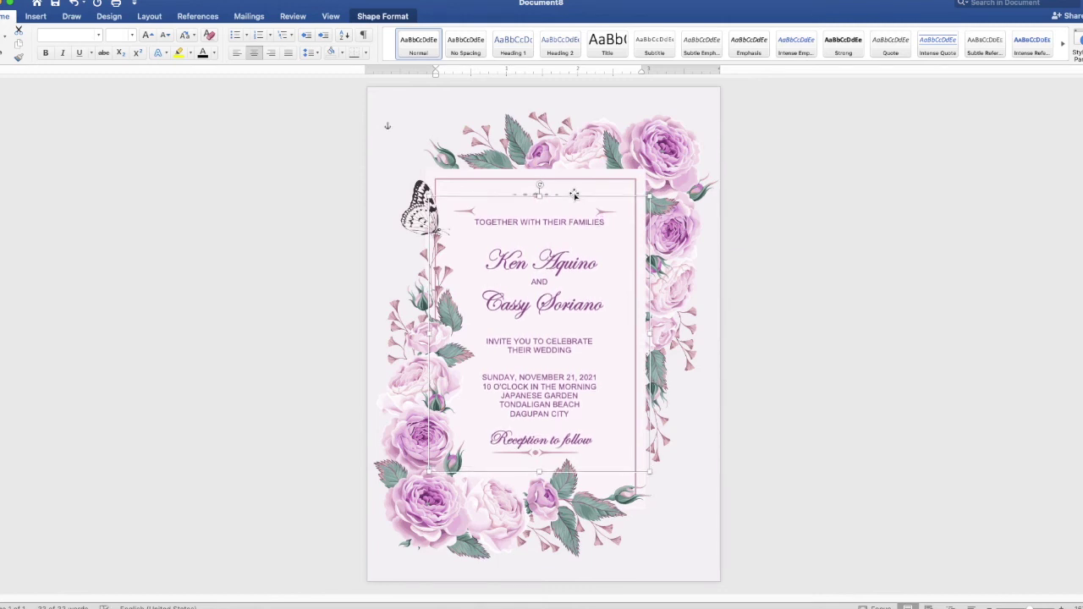
pyautogui.press('Left')
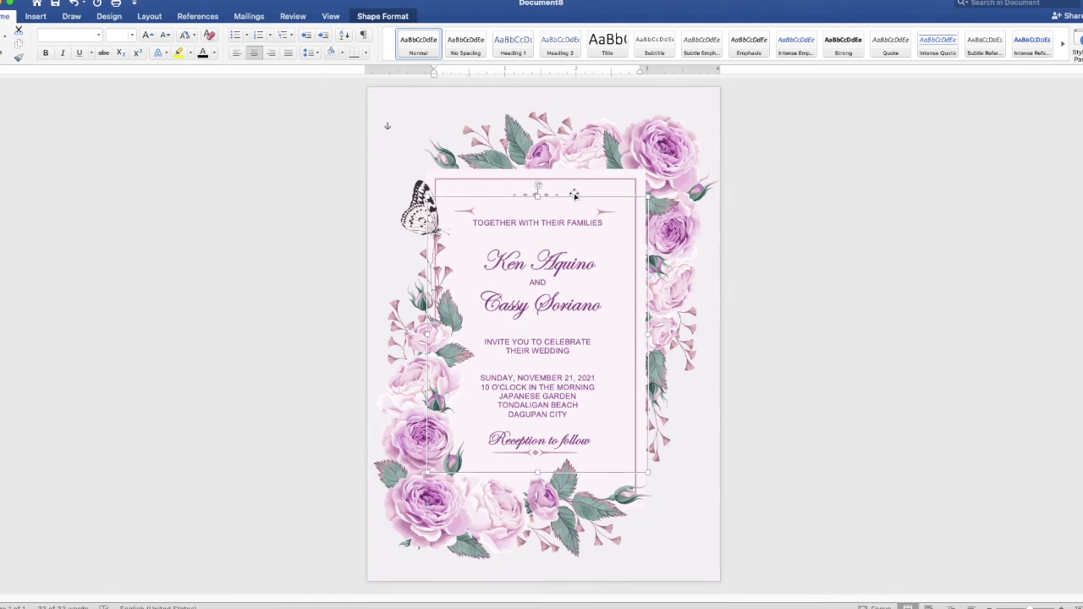
pyautogui.click(1018, 221)
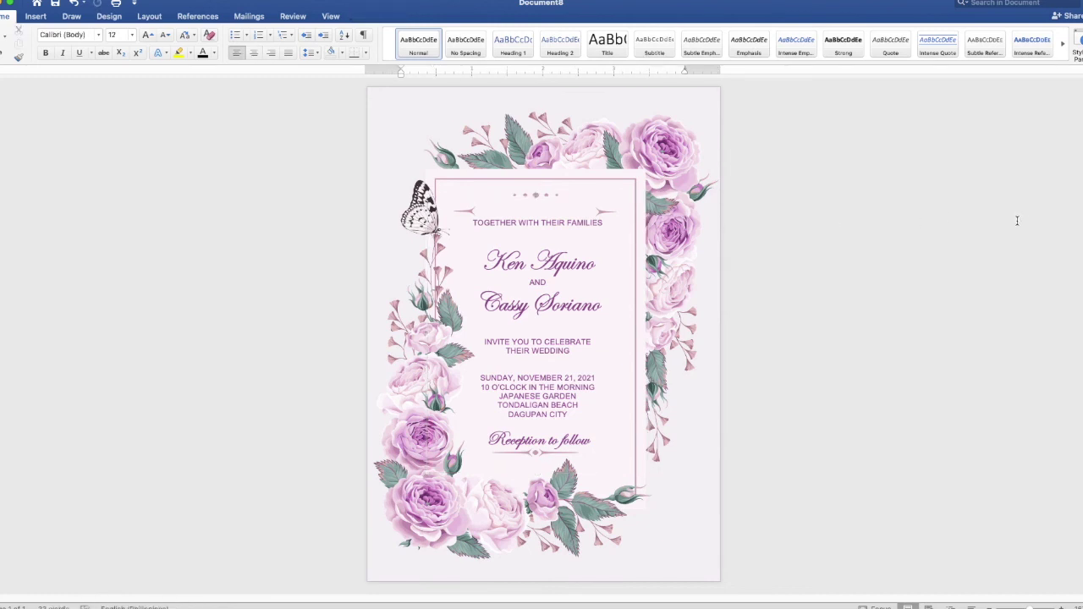